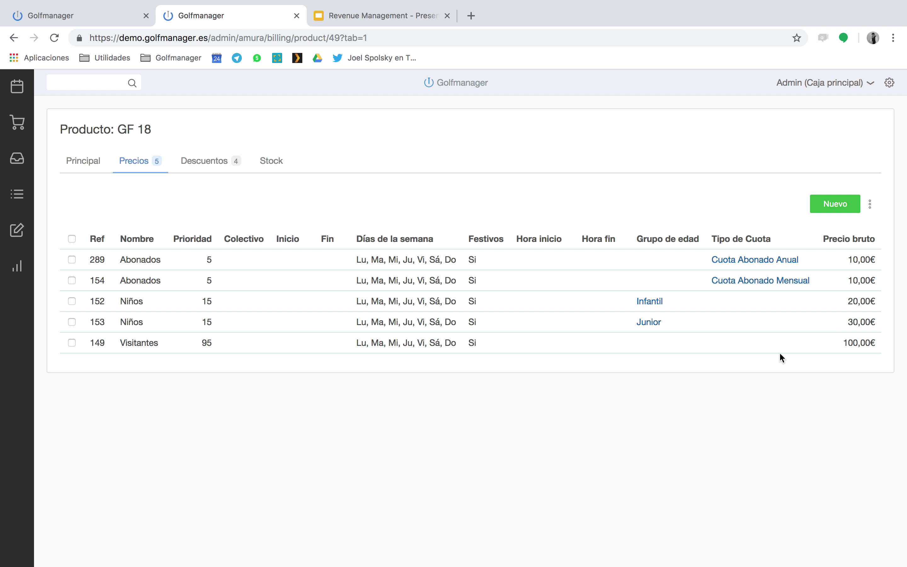
- Review the GF 18 discounts and their percentages, then check the offer examples in the Revenue Management presentation
{"action": "left_click", "coordinate": [207, 170]}
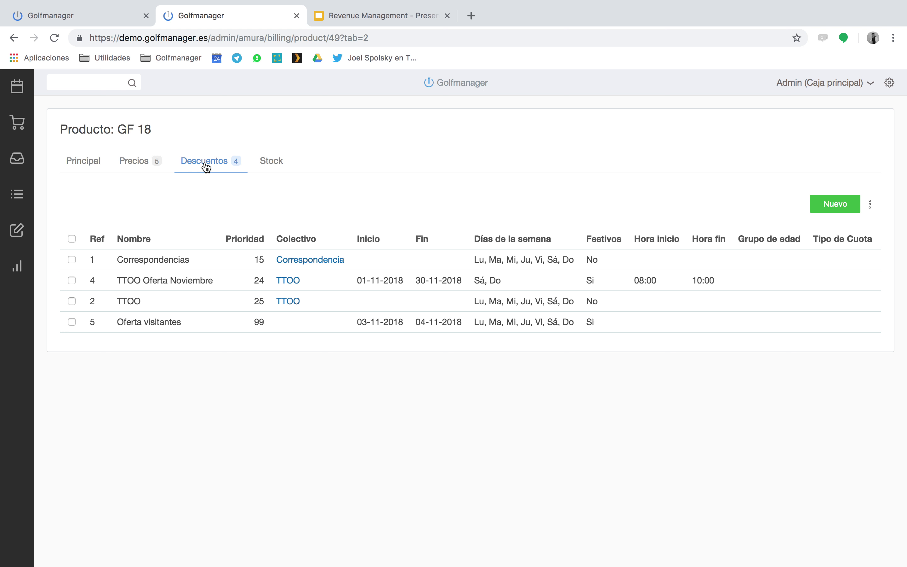
{"action": "scroll", "coordinate": [486, 302], "scroll_direction": "right", "scroll_amount": 3}
{"action": "scroll", "coordinate": [486, 302], "scroll_direction": "right", "scroll_amount": 2}
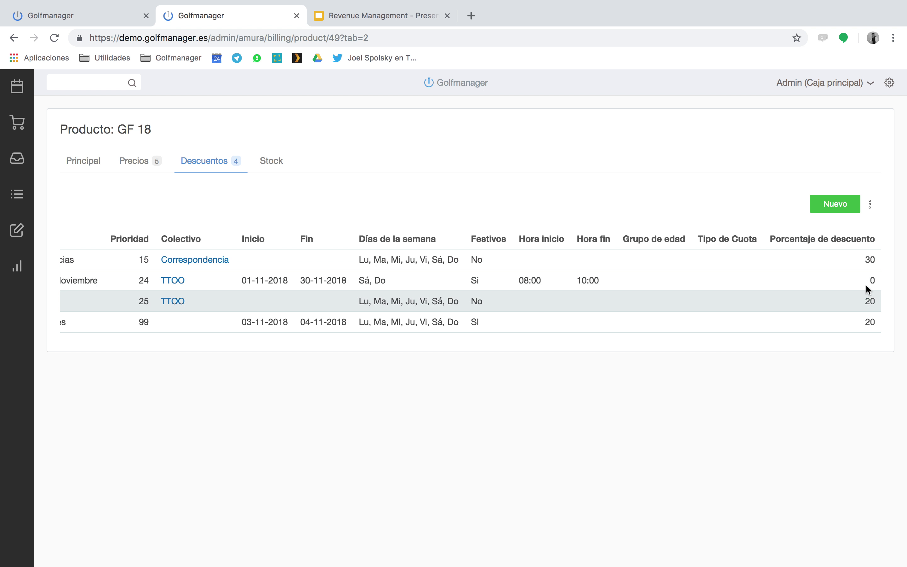
{"action": "scroll", "coordinate": [596, 280], "scroll_direction": "left", "scroll_amount": 4}
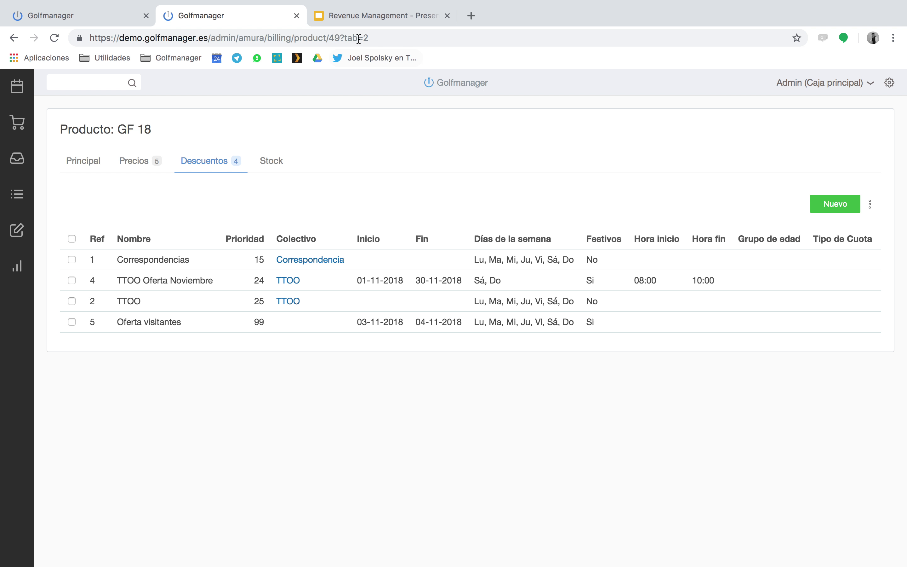
{"action": "left_click", "coordinate": [357, 17]}
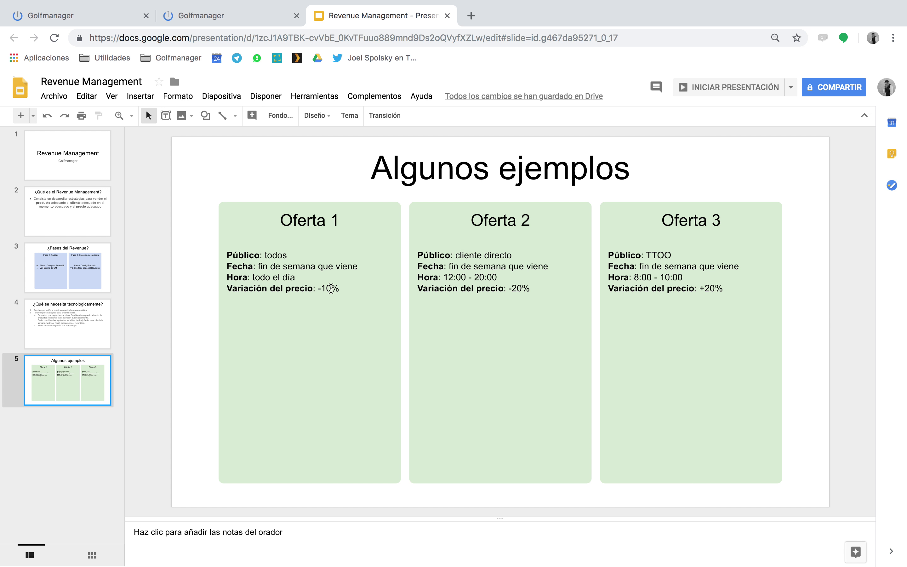
{"action": "left_click", "coordinate": [249, 18]}
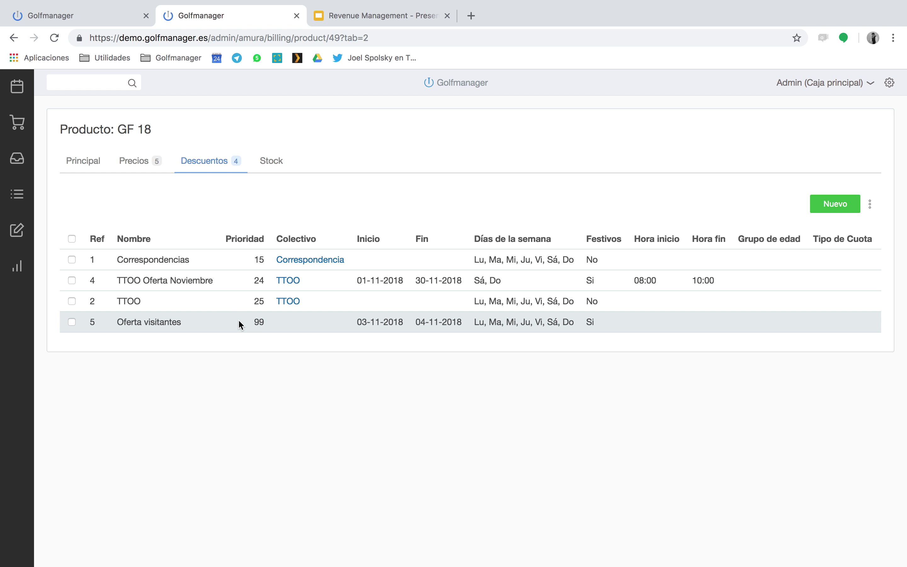
- Set the priority of the Oferta visitantes discount to 5 and save it
{"action": "left_click", "coordinate": [265, 320]}
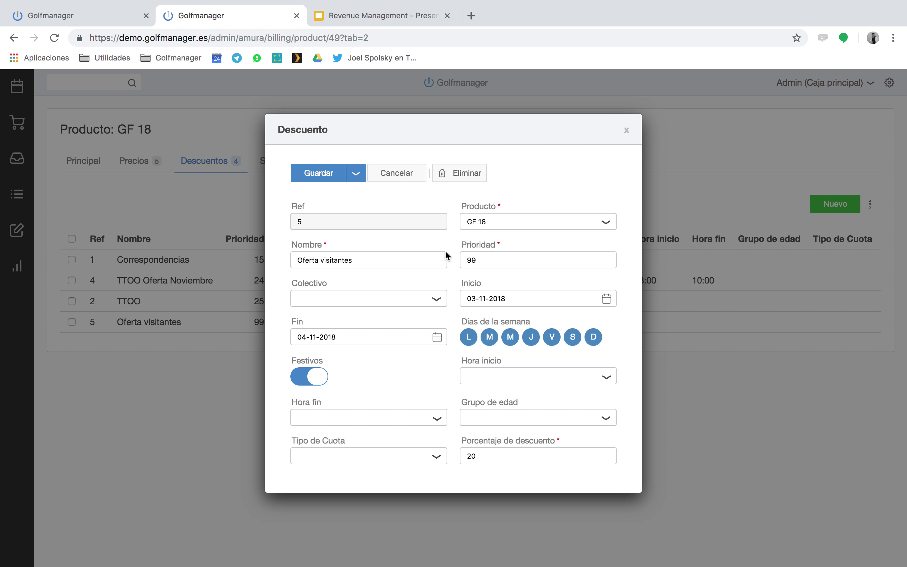
{"action": "double_click", "coordinate": [470, 259]}
{"action": "type", "text": "5"}
{"action": "left_click", "coordinate": [324, 178]}
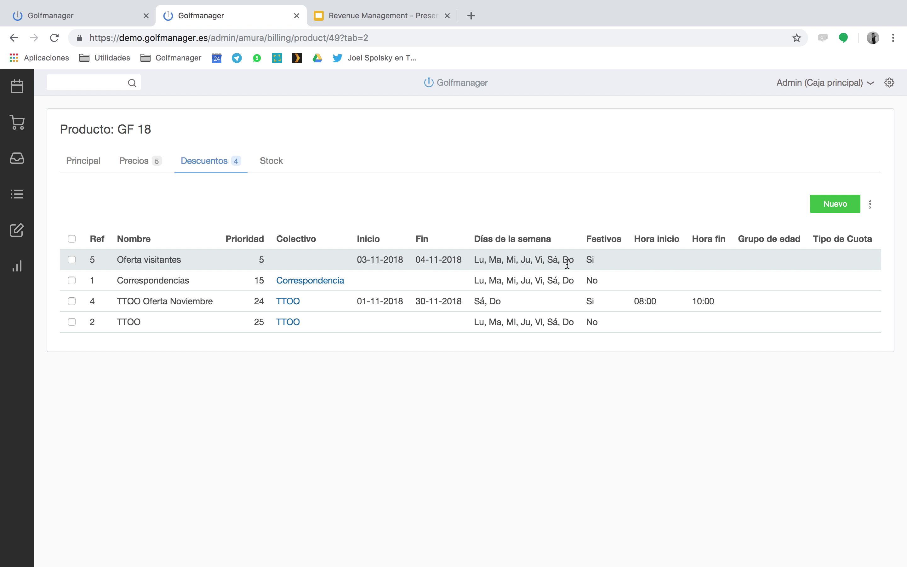
- Check Oferta 1 in the presentation, set the Oferta visitantes discount percentage to 10, and save it
{"action": "scroll", "coordinate": [567, 262], "scroll_direction": "right", "scroll_amount": 5}
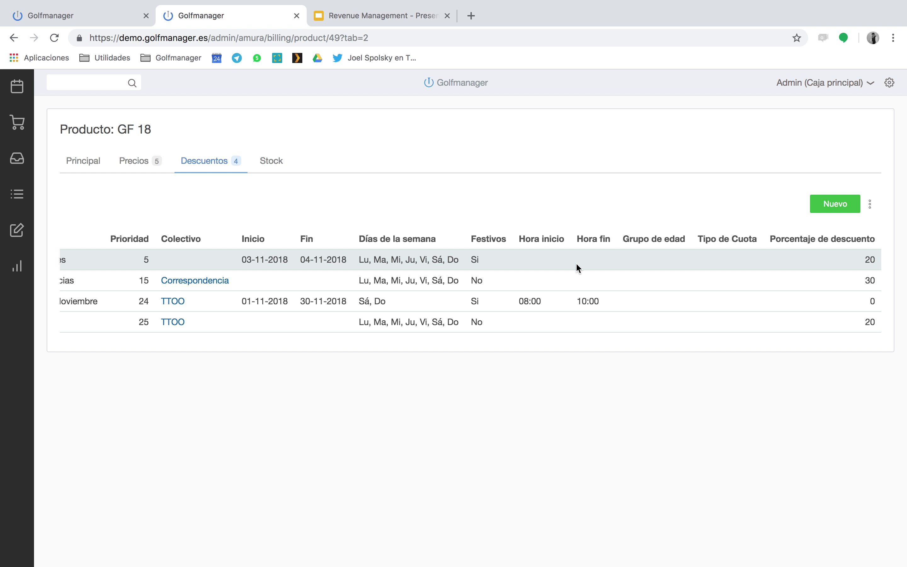
{"action": "left_click", "coordinate": [371, 15]}
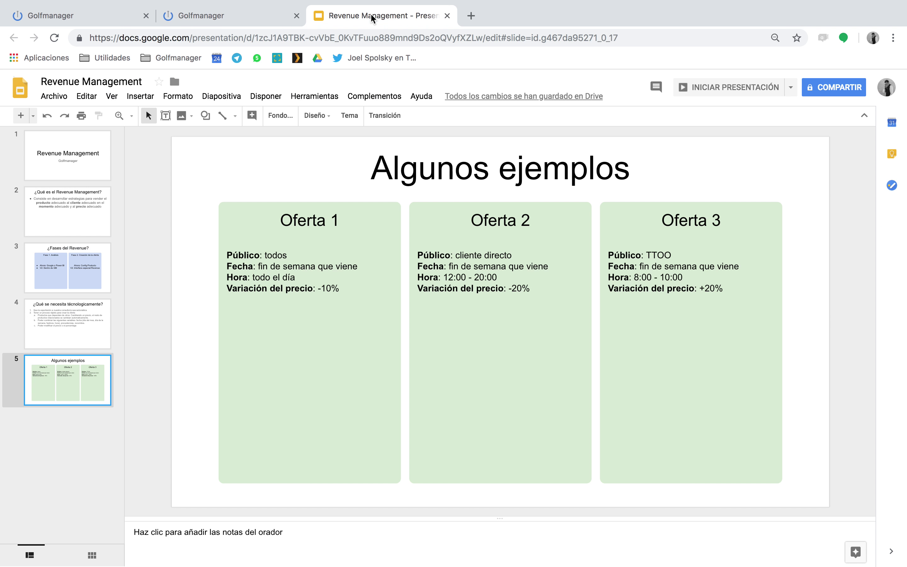
{"action": "left_click", "coordinate": [264, 16]}
{"action": "left_click", "coordinate": [512, 261]}
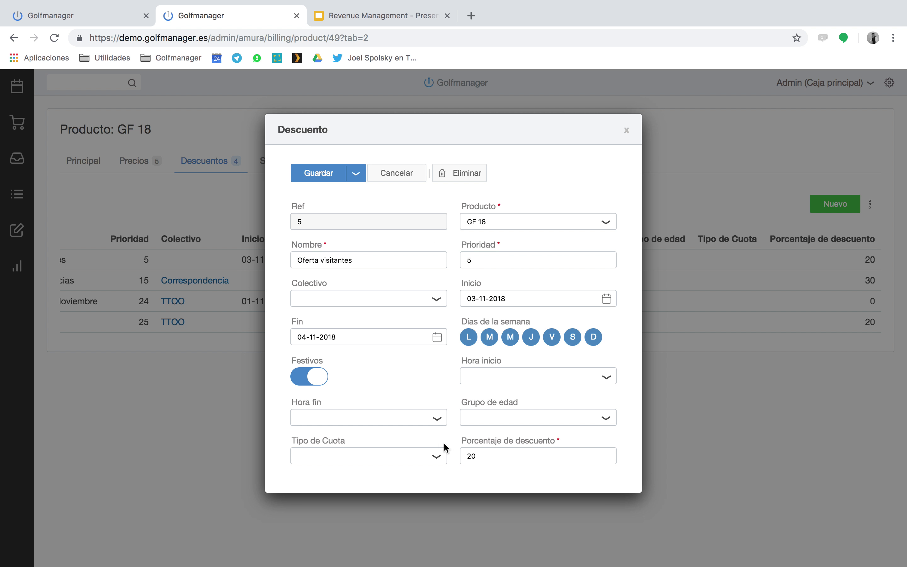
{"action": "left_click", "coordinate": [472, 453]}
{"action": "key", "text": "BackSpace"}
{"action": "type", "text": "1"}
{"action": "left_click", "coordinate": [325, 175]}
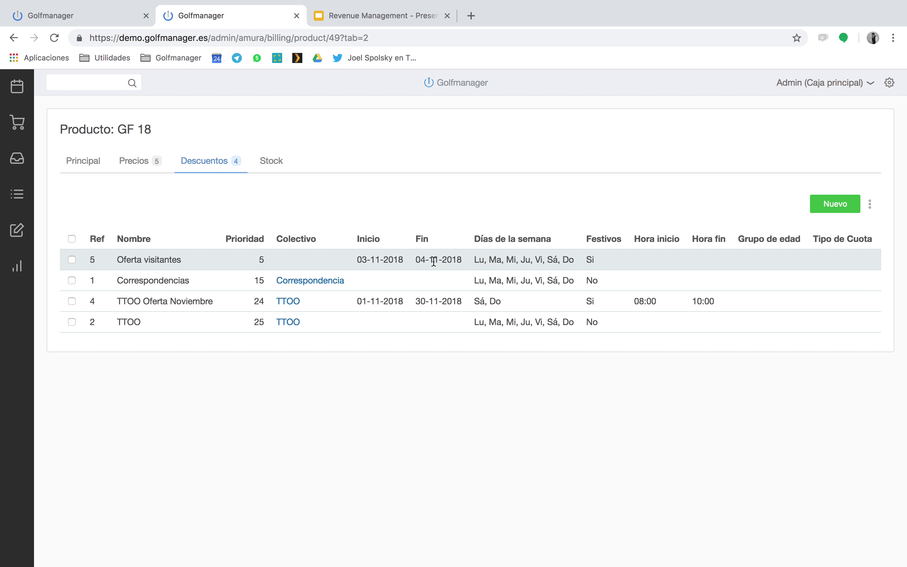
{"action": "scroll", "coordinate": [433, 261], "scroll_direction": "right", "scroll_amount": 5}
{"action": "scroll", "coordinate": [449, 260], "scroll_direction": "left", "scroll_amount": 5}
- Check the price of a GF 18 booking on Tee 1 at 11:00 on 29 October 2018 by taking it to payment
{"action": "left_click", "coordinate": [17, 86]}
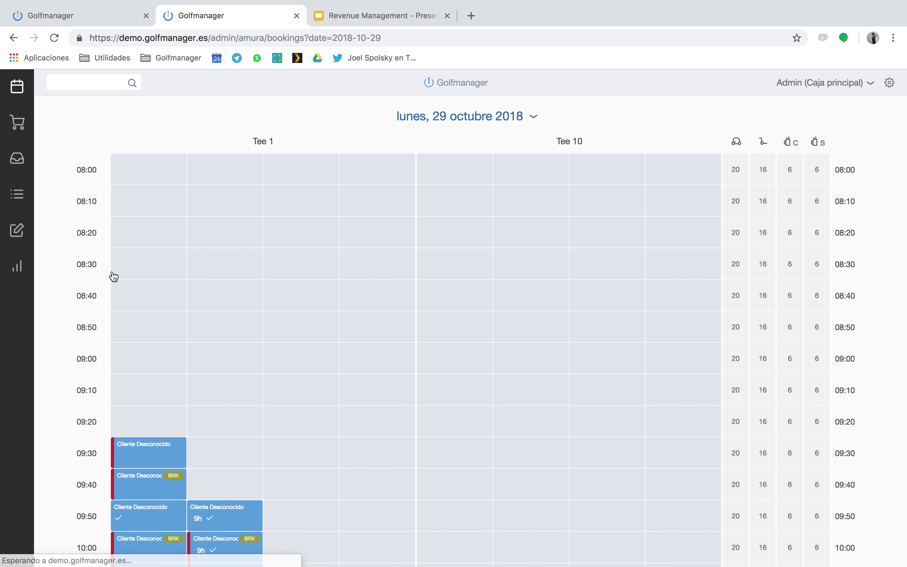
{"action": "scroll", "coordinate": [254, 426], "scroll_direction": "down", "scroll_amount": 7}
{"action": "scroll", "coordinate": [253, 426], "scroll_direction": "down", "scroll_amount": 2}
{"action": "left_click", "coordinate": [163, 397]}
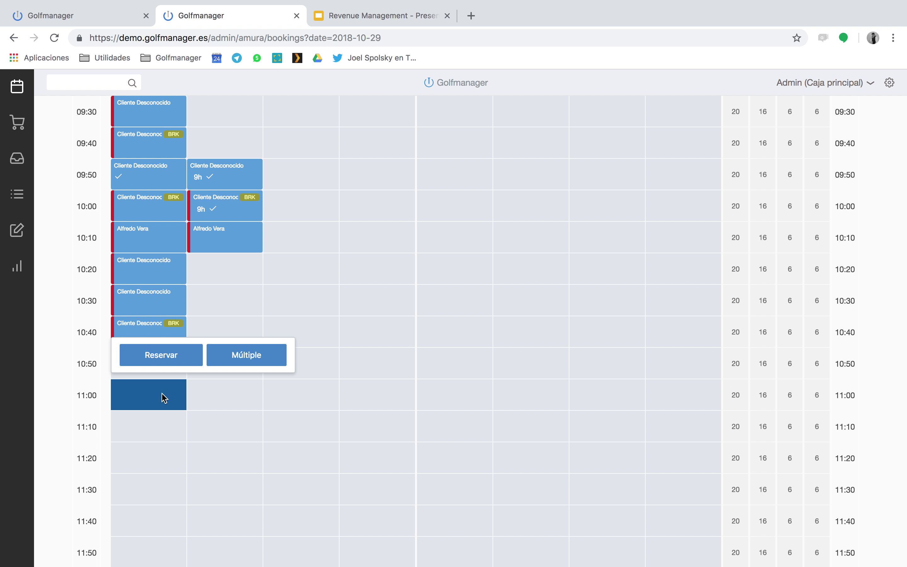
{"action": "left_click", "coordinate": [163, 359]}
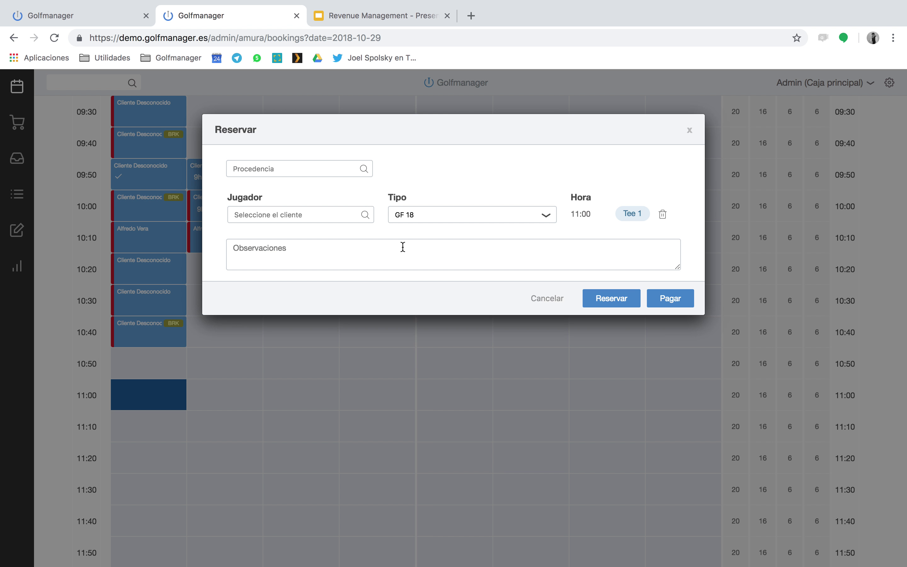
{"action": "left_click", "coordinate": [667, 300]}
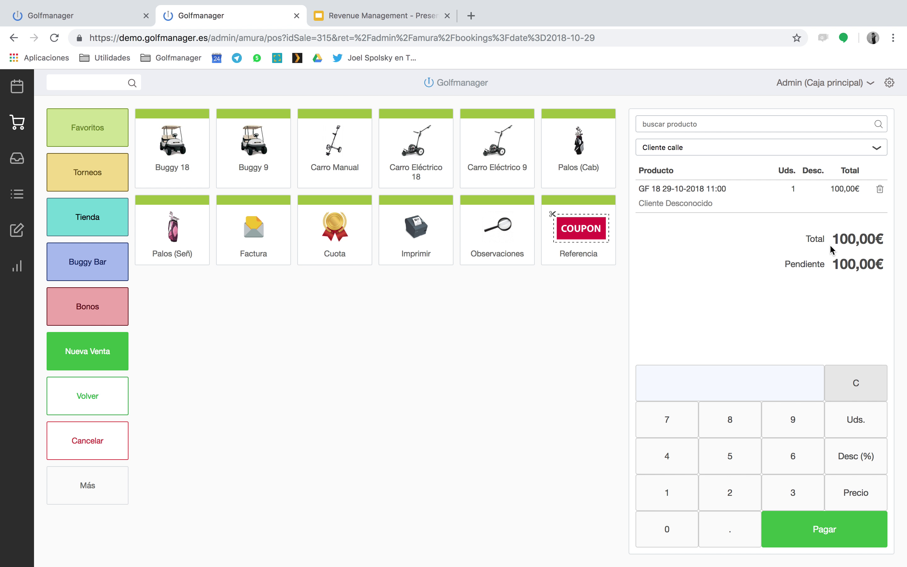
- Check the price of a GF 18 booking on Tee 1 at 09:40 on 3 November 2018 by taking it to payment
{"action": "left_click", "coordinate": [17, 89]}
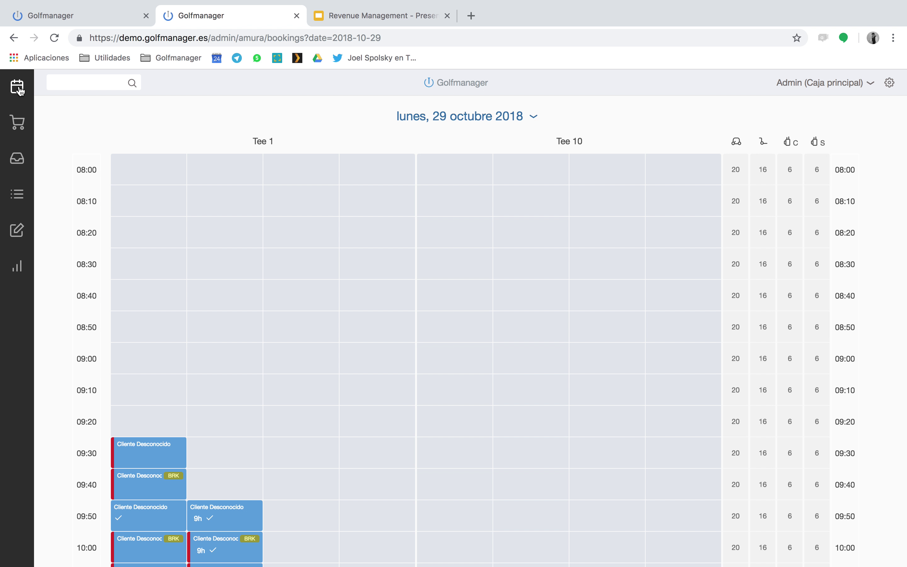
{"action": "left_click", "coordinate": [484, 126]}
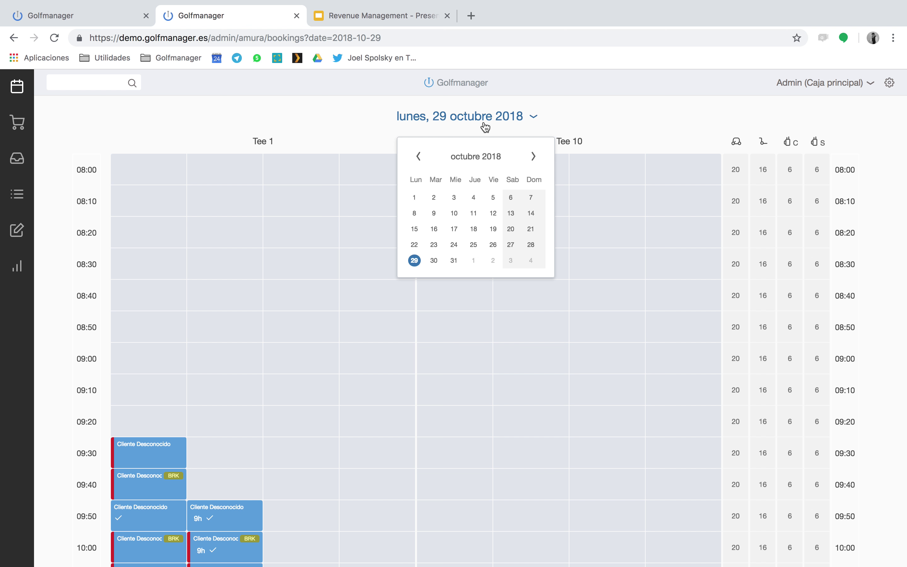
{"action": "left_click", "coordinate": [512, 258]}
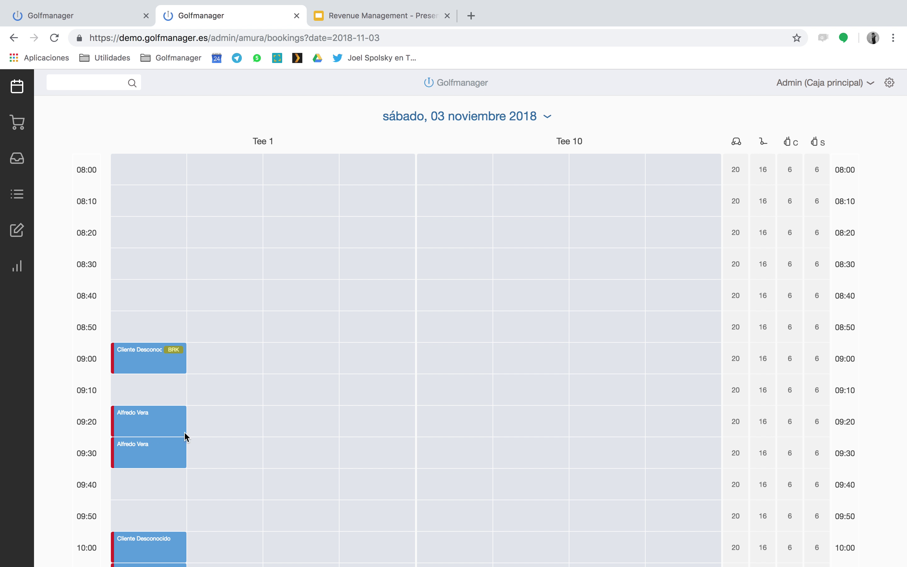
{"action": "left_click", "coordinate": [165, 490]}
{"action": "left_click", "coordinate": [184, 447]}
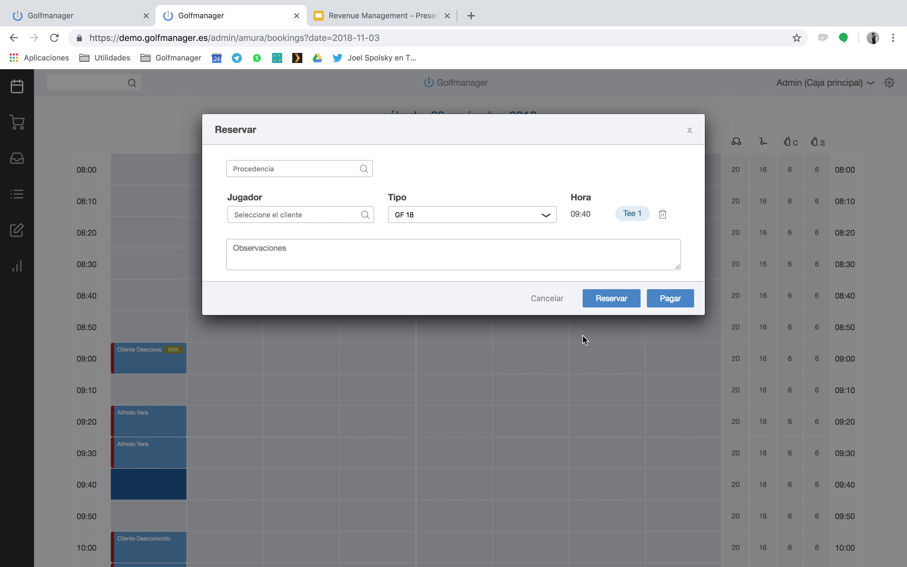
{"action": "left_click", "coordinate": [668, 304]}
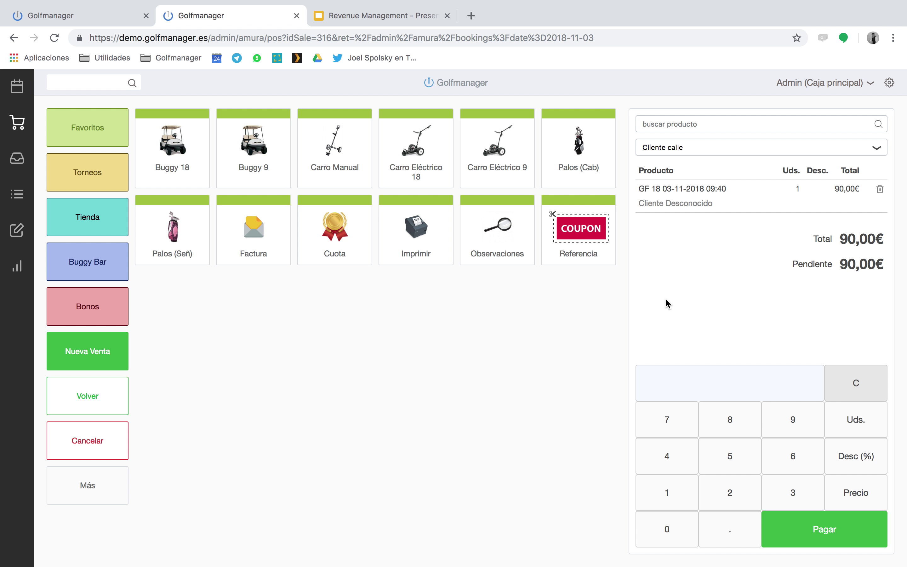
- Check the price of a GF 18 booking on Tee 1 at 09:30 on 10 November 2018 by taking it to payment
{"action": "left_click", "coordinate": [17, 85]}
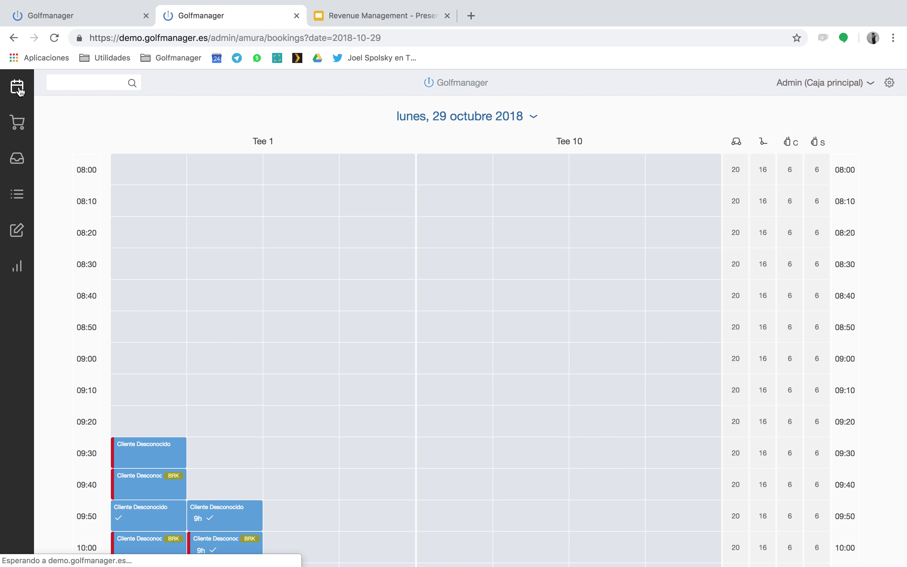
{"action": "left_click", "coordinate": [481, 118]}
{"action": "left_click", "coordinate": [534, 159]}
{"action": "left_click", "coordinate": [511, 213]}
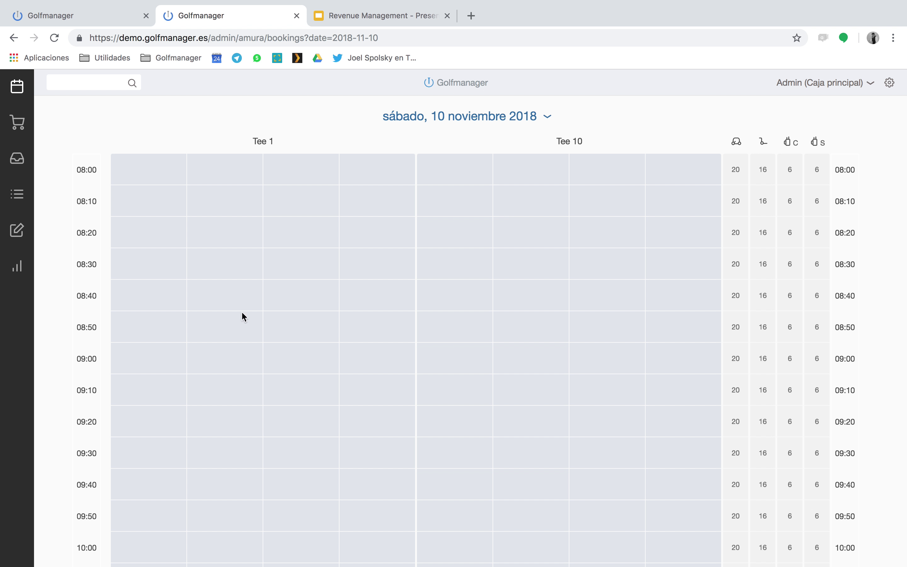
{"action": "left_click", "coordinate": [152, 441]}
{"action": "left_click", "coordinate": [176, 416]}
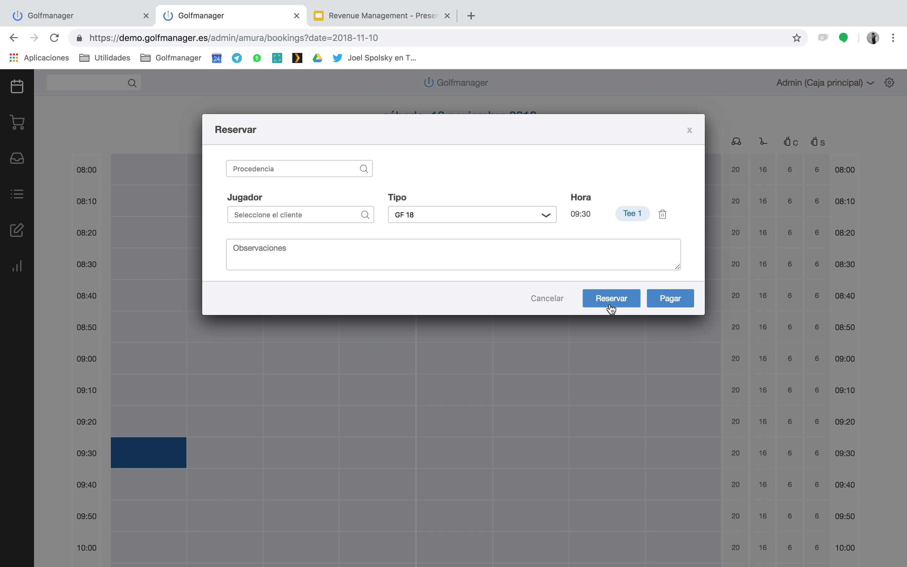
{"action": "left_click", "coordinate": [676, 296]}
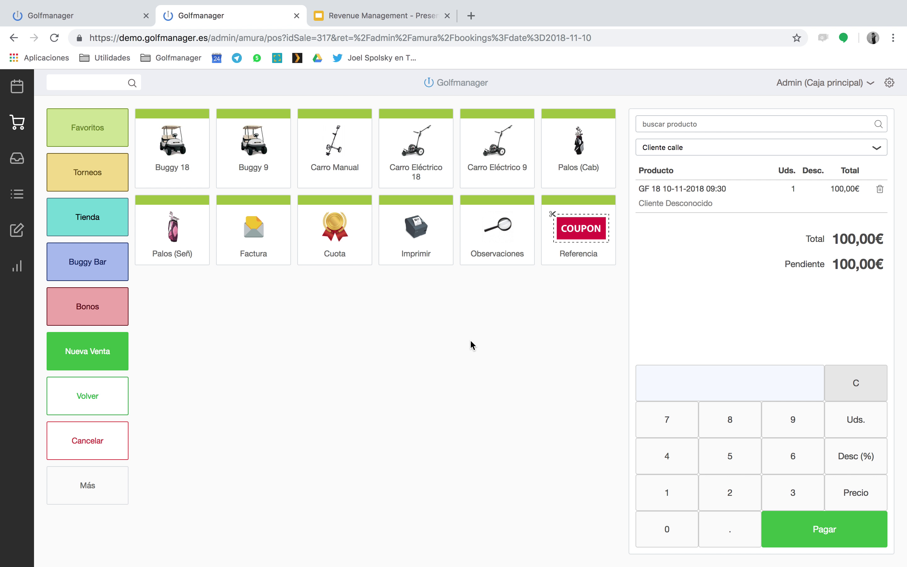
- Switch to the Revenue Management presentation and replace Oferta 2's Público text with "Correpondencias"
{"action": "left_click", "coordinate": [368, 16]}
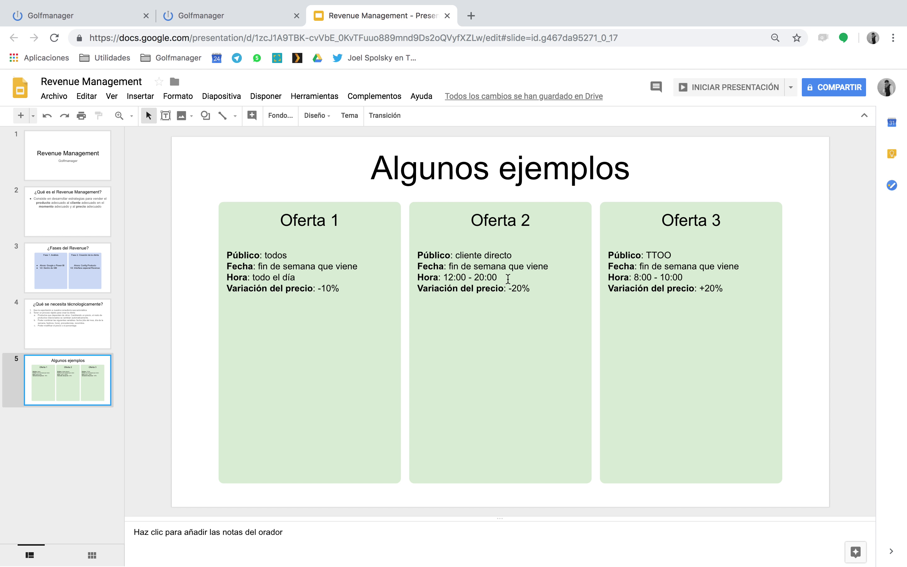
{"action": "left_click", "coordinate": [510, 253]}
{"action": "left_click_drag", "start_coordinate": [511, 254], "coordinate": [454, 255]}
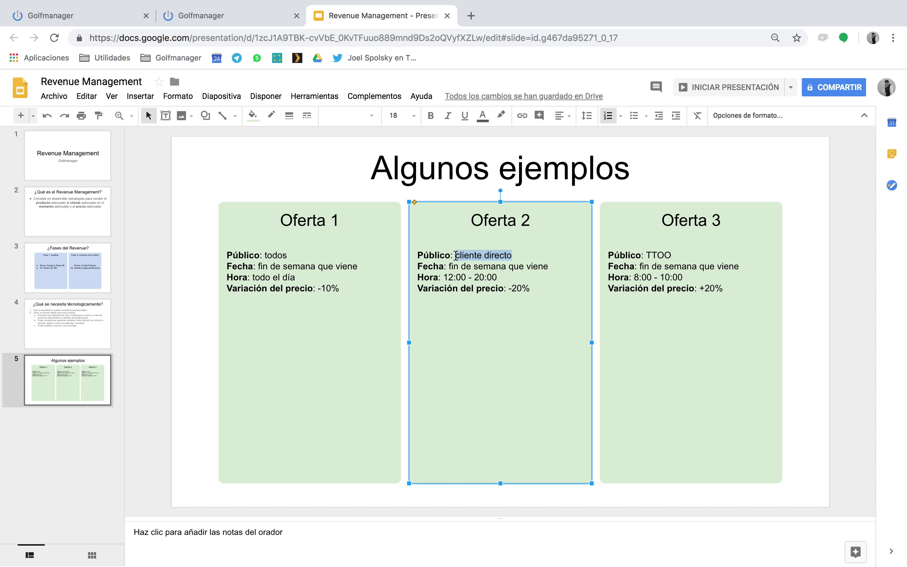
{"action": "type", "text": "Correpondencias"}
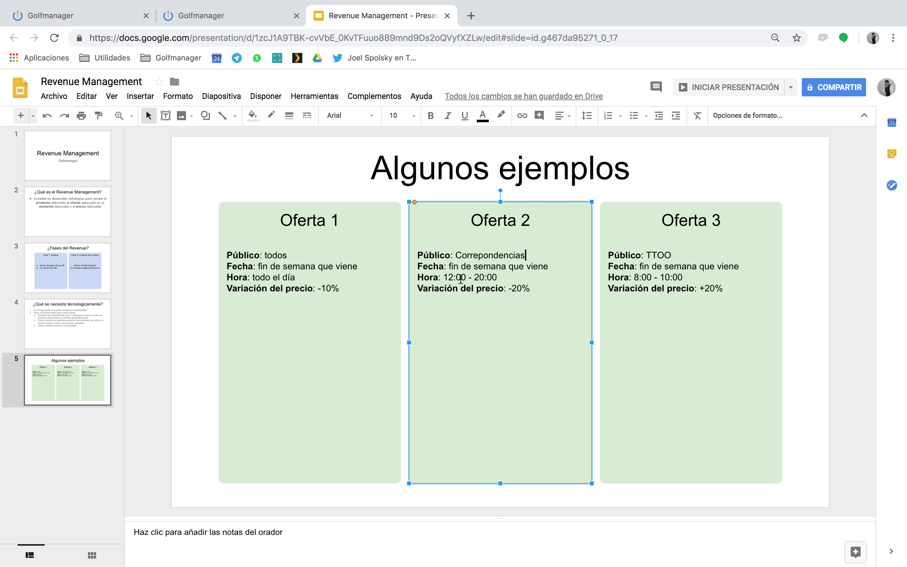
- Return to Golfmanager, search for "gf 18", and open the discounts of the product GF 18
{"action": "left_click", "coordinate": [227, 17]}
{"action": "left_click", "coordinate": [105, 82]}
{"action": "type", "text": "gf 18"}
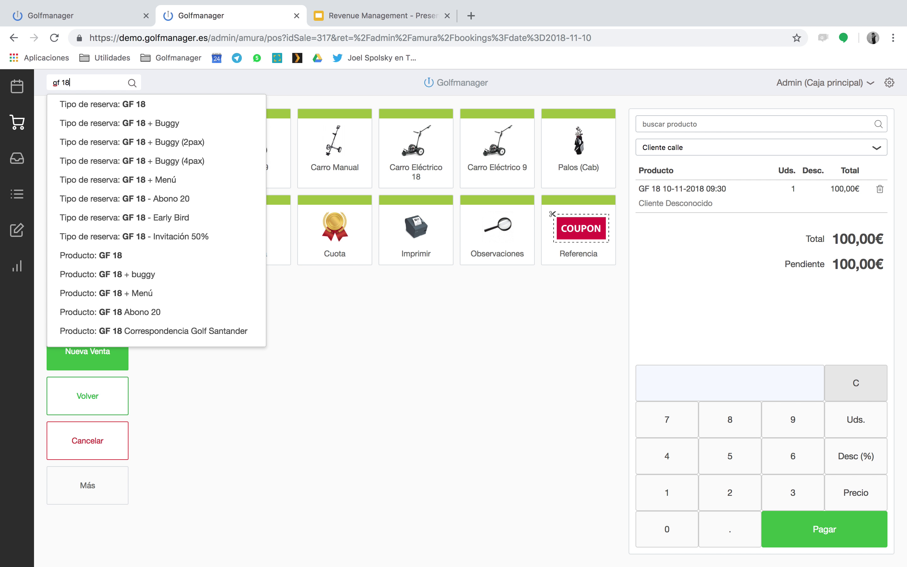
{"action": "left_click", "coordinate": [174, 255]}
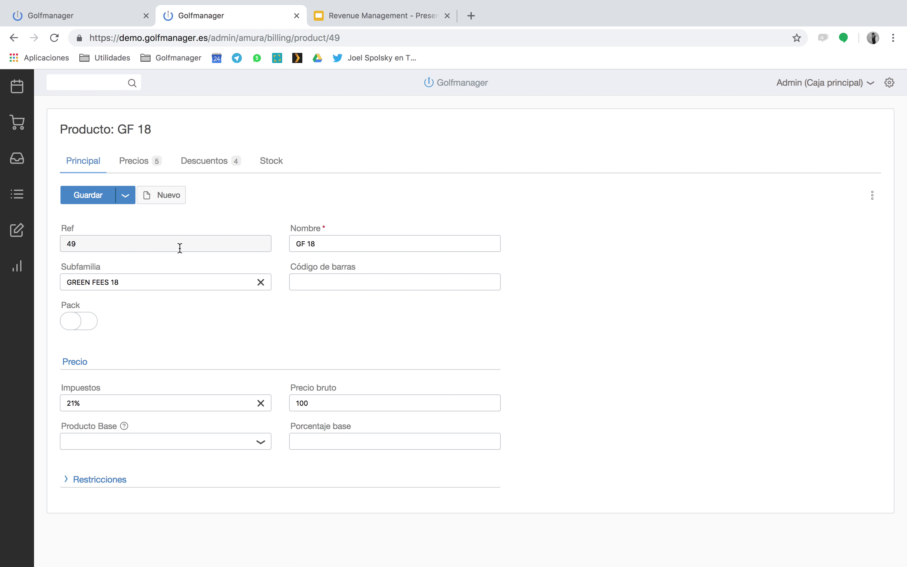
{"action": "left_click", "coordinate": [205, 165]}
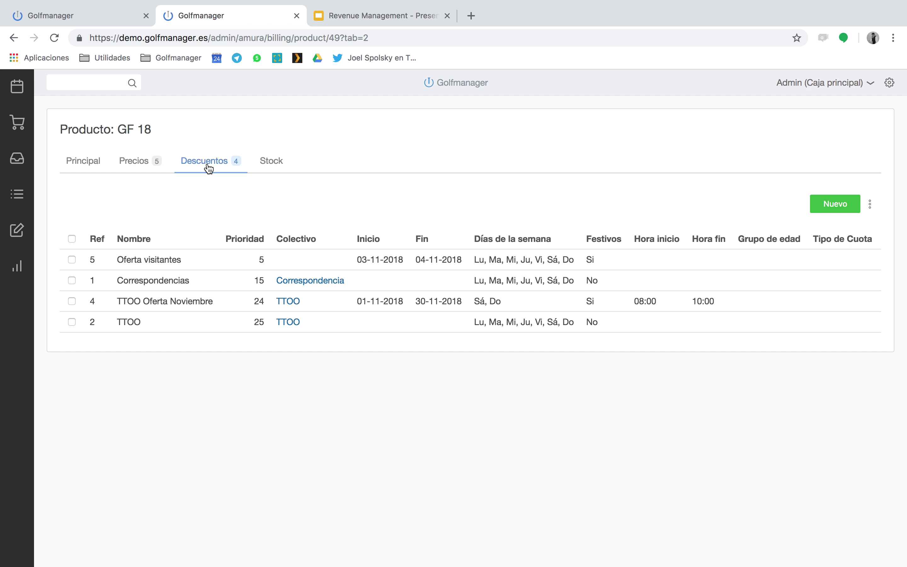
- Set the priority of the Oferta visitantes discount to 99 and save it
{"action": "left_click", "coordinate": [230, 261]}
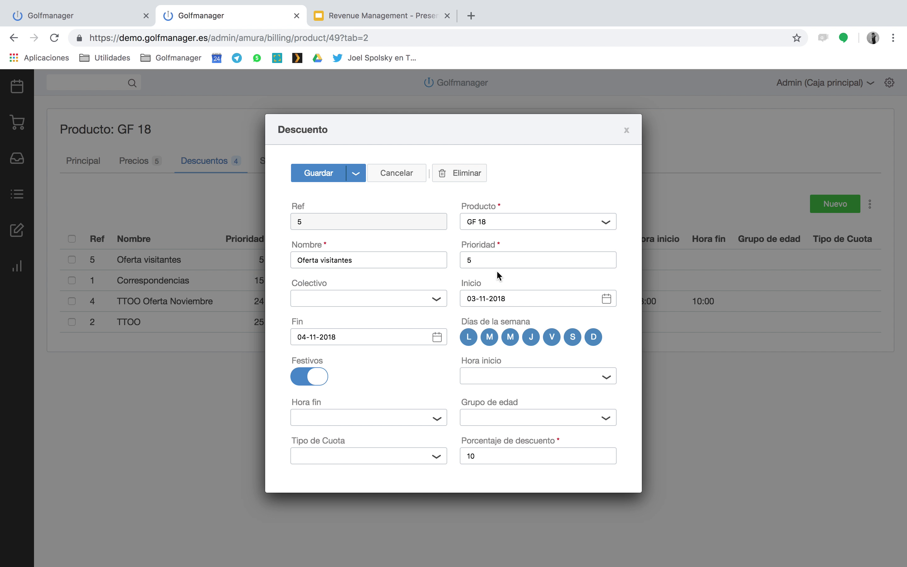
{"action": "double_click", "coordinate": [488, 264]}
{"action": "type", "text": "99"}
{"action": "left_click", "coordinate": [327, 173]}
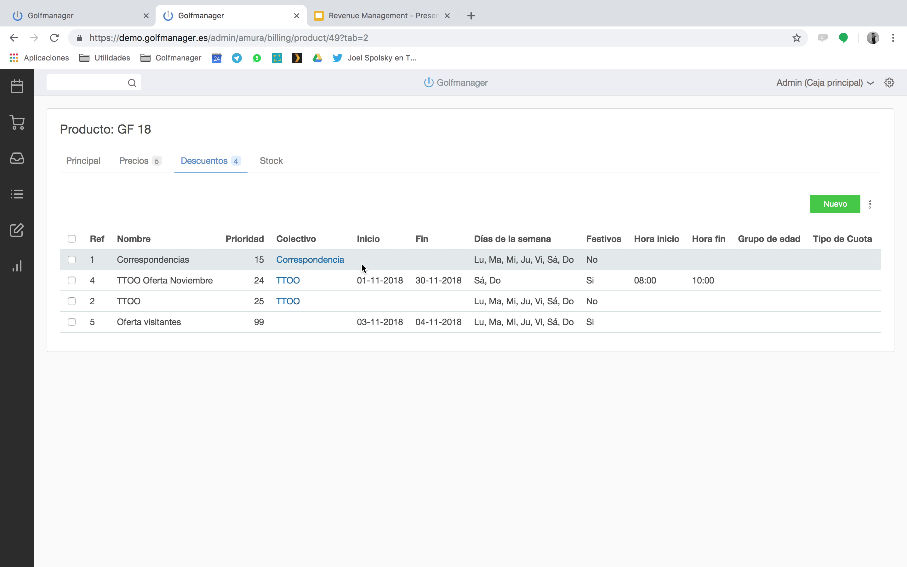
- Open the Correspondencias discount and set its validity from 03-11-2018 to 04-11-2018
{"action": "left_click", "coordinate": [400, 264]}
{"action": "left_click", "coordinate": [606, 299]}
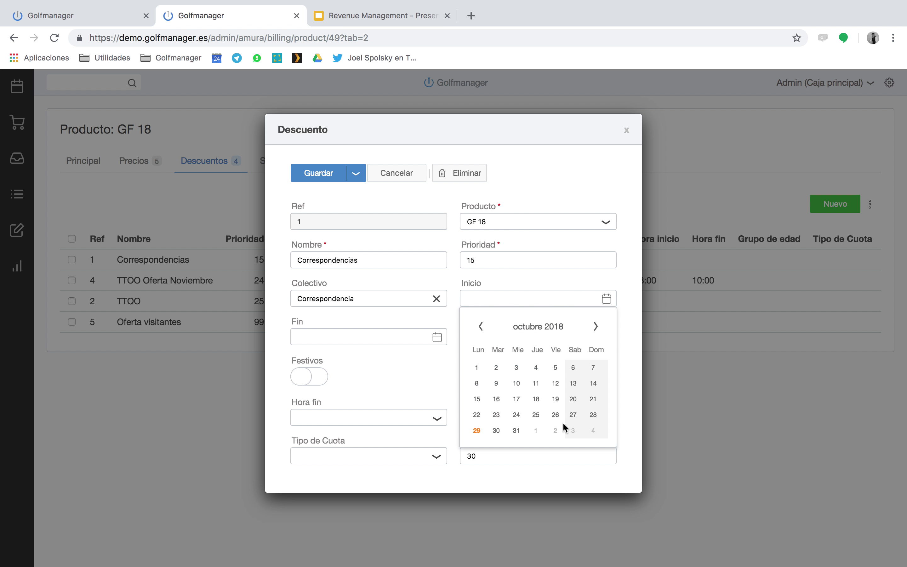
{"action": "left_click", "coordinate": [573, 430]}
{"action": "left_click", "coordinate": [437, 337]}
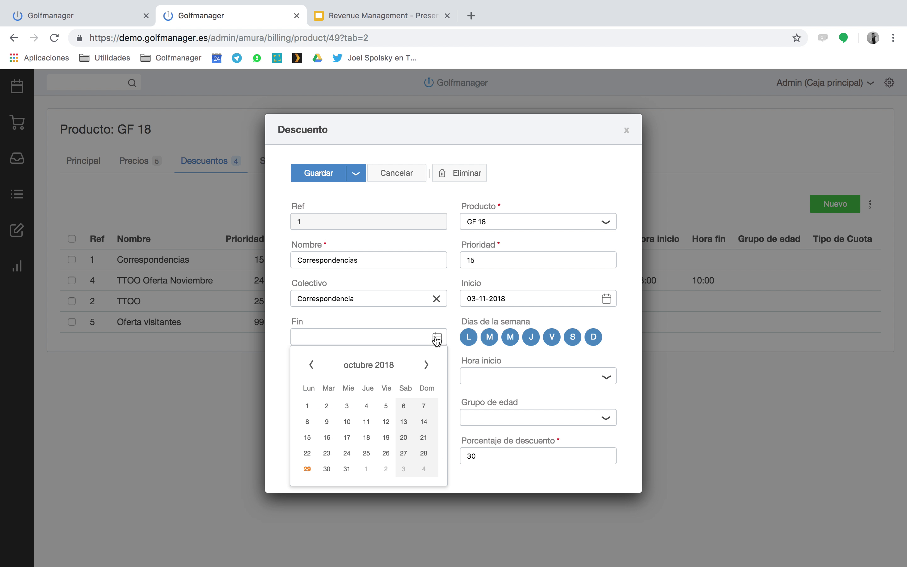
{"action": "left_click", "coordinate": [424, 472]}
- Limit the Correspondencias discount to 12:00–20:00, set its discount percentage to 20, and save it
{"action": "left_click", "coordinate": [502, 376]}
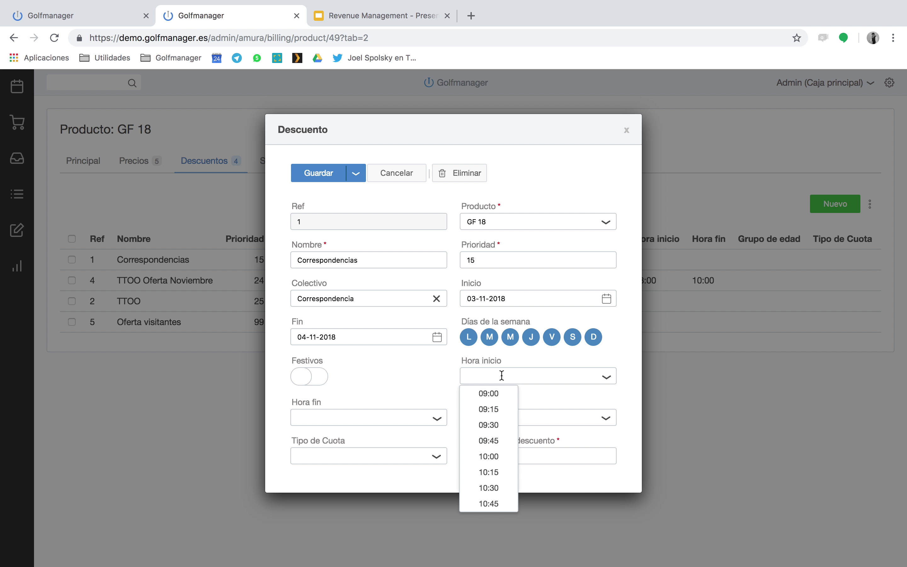
{"action": "type", "text": "12:00"}
{"action": "key", "text": "Tab"}
{"action": "type", "text": "20:"}
{"action": "left_click", "coordinate": [483, 457]}
{"action": "type", "text": "20"}
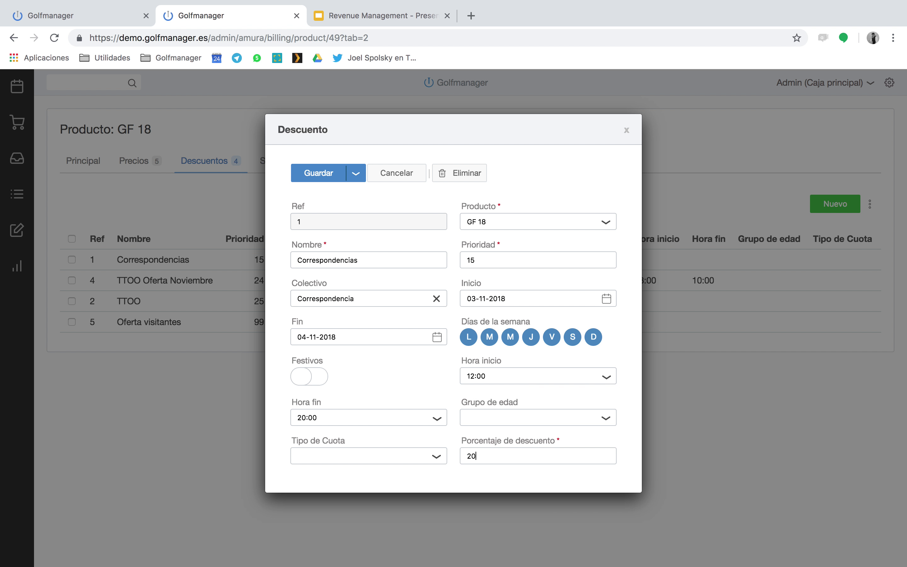
{"action": "left_click", "coordinate": [321, 176]}
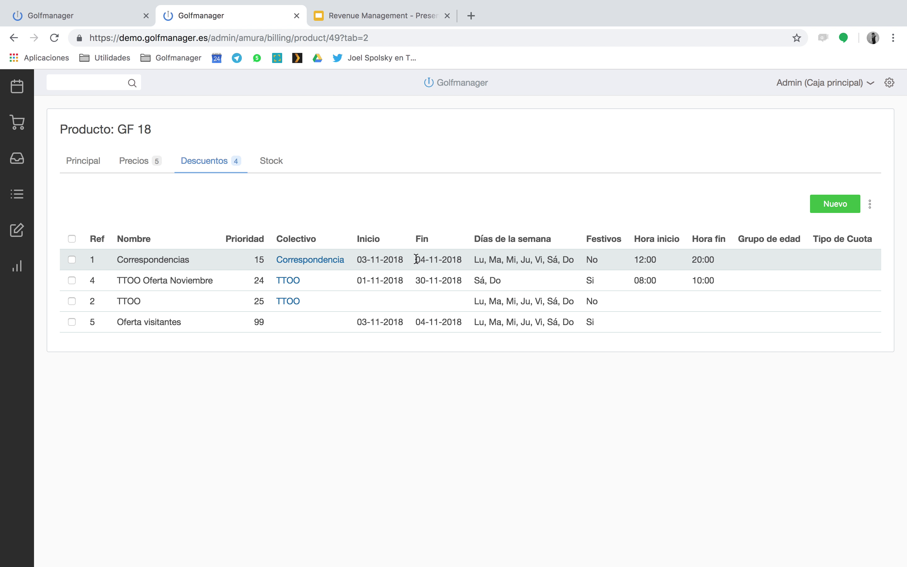
{"action": "scroll", "coordinate": [590, 260], "scroll_direction": "right", "scroll_amount": 5}
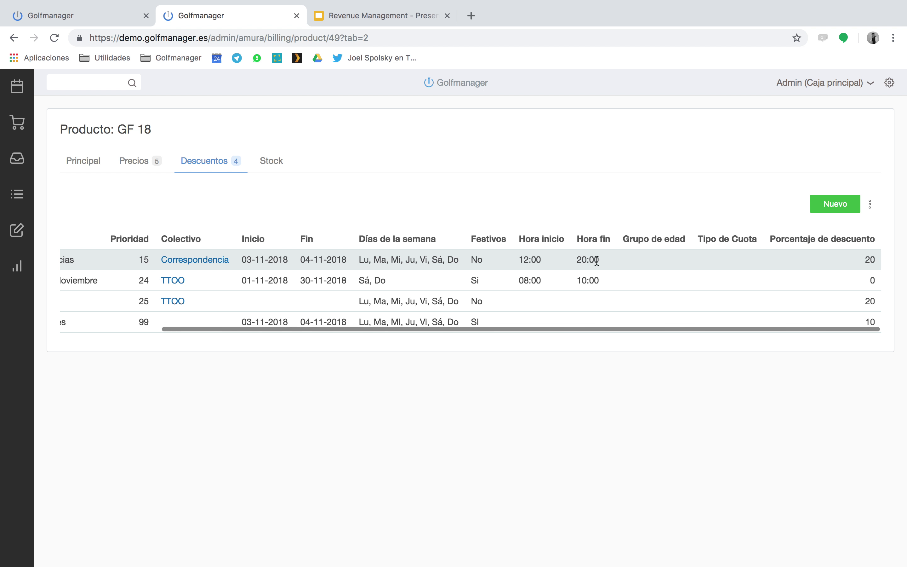
{"action": "scroll", "coordinate": [525, 260], "scroll_direction": "left", "scroll_amount": 5}
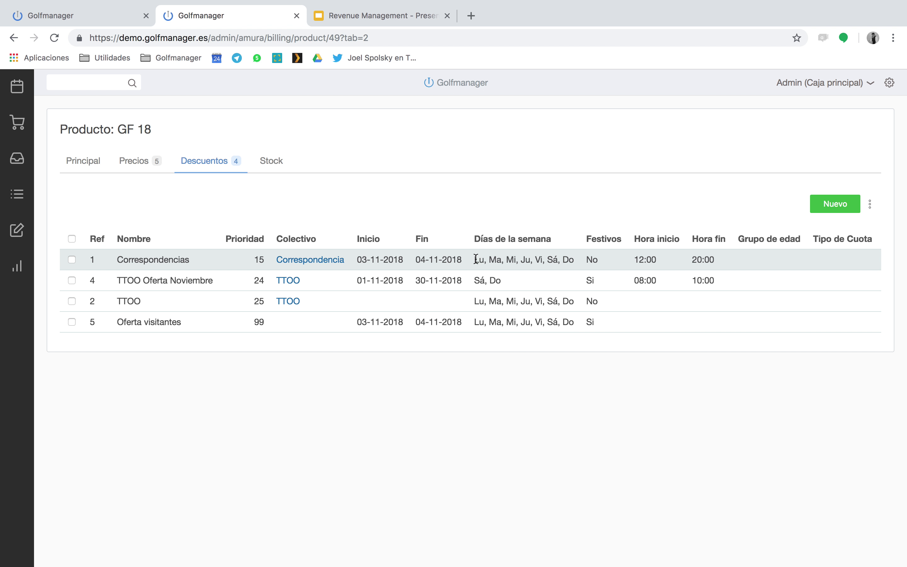
- Switch to the Revenue Management presentation and change Oferta 3's Fecha text to "Noviembre fines de semana"
{"action": "left_click", "coordinate": [369, 16]}
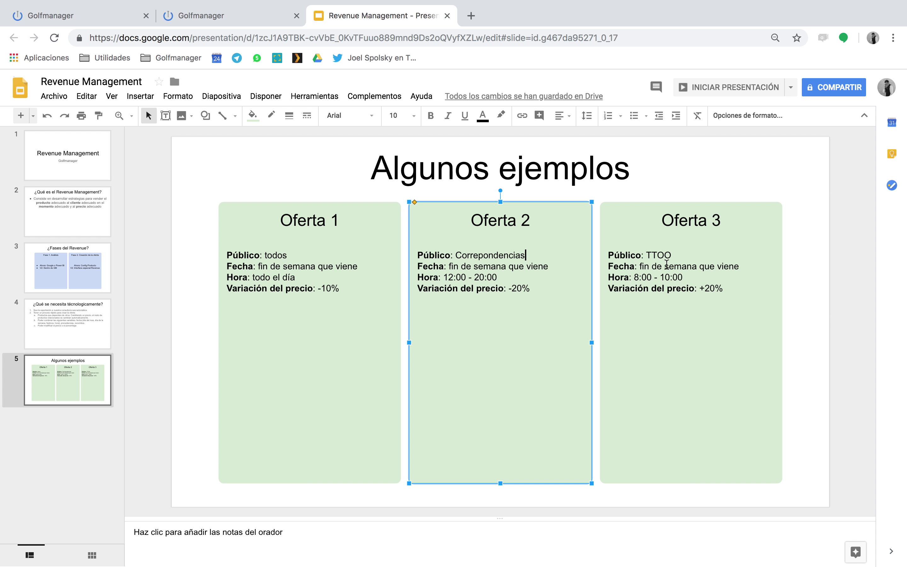
{"action": "left_click", "coordinate": [640, 266]}
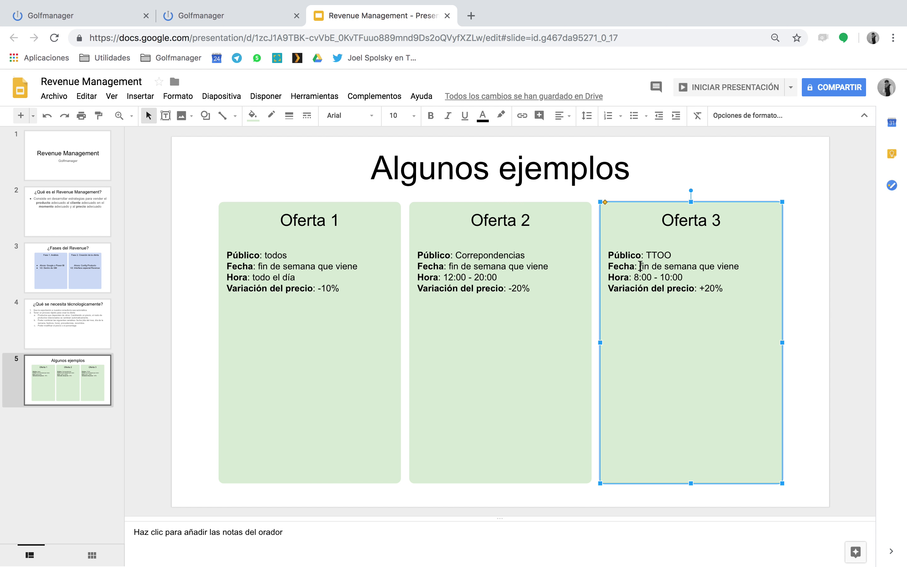
{"action": "type", "text": "Noviembre"}
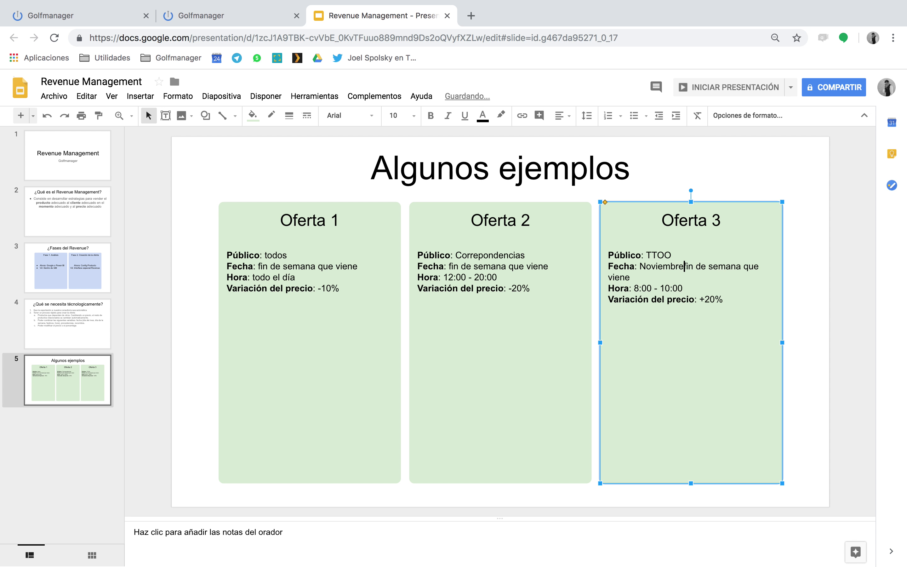
{"action": "left_click", "coordinate": [744, 267]}
{"action": "left_click", "coordinate": [631, 278], "text": "shift"}
{"action": "key", "text": "BackSpace"}
{"action": "left_click", "coordinate": [705, 266]}
{"action": "type", "text": "es"}
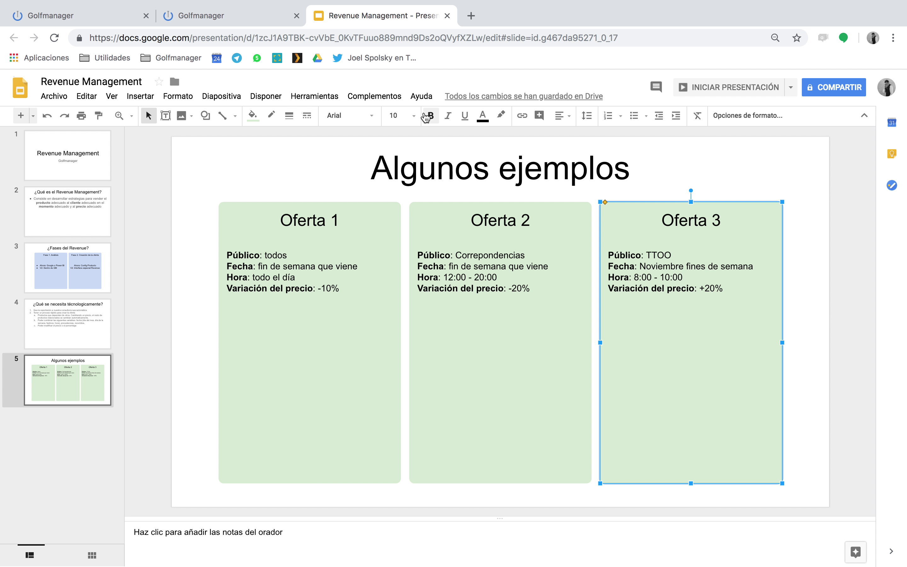
- Return to Golfmanager and compare the dates, hours and percentages of GF 18's TTOO Oferta Noviembre and TTOO discounts
{"action": "left_click", "coordinate": [236, 17]}
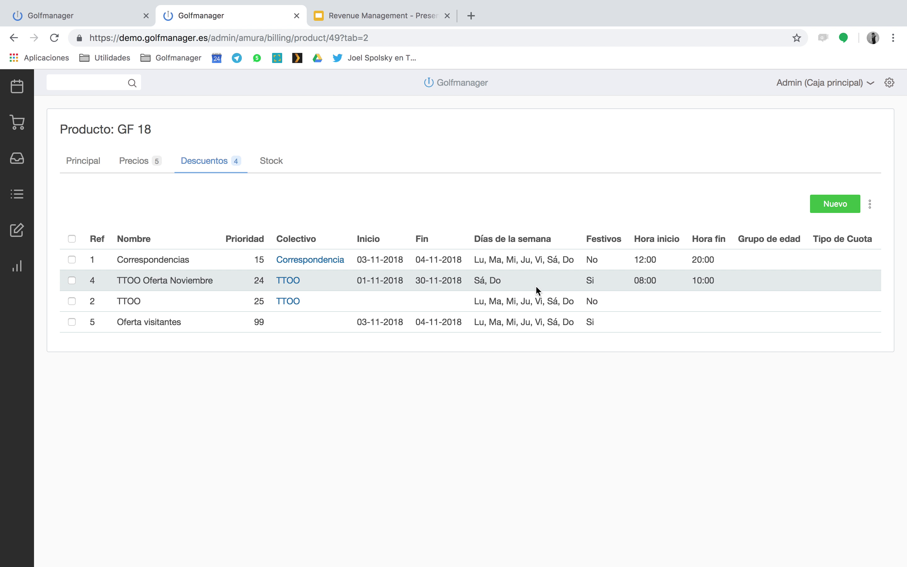
{"action": "scroll", "coordinate": [569, 300], "scroll_direction": "right", "scroll_amount": 5}
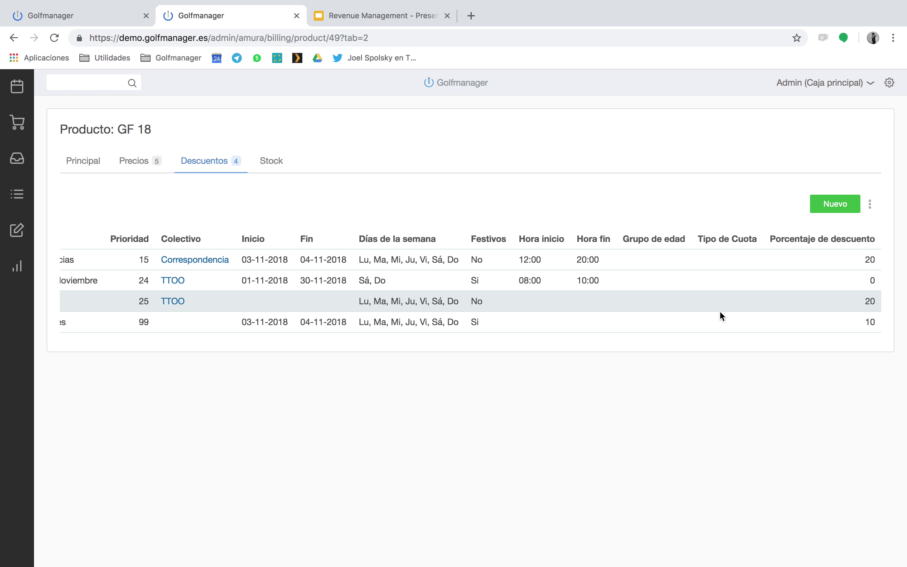
{"action": "scroll", "coordinate": [628, 307], "scroll_direction": "left", "scroll_amount": 5}
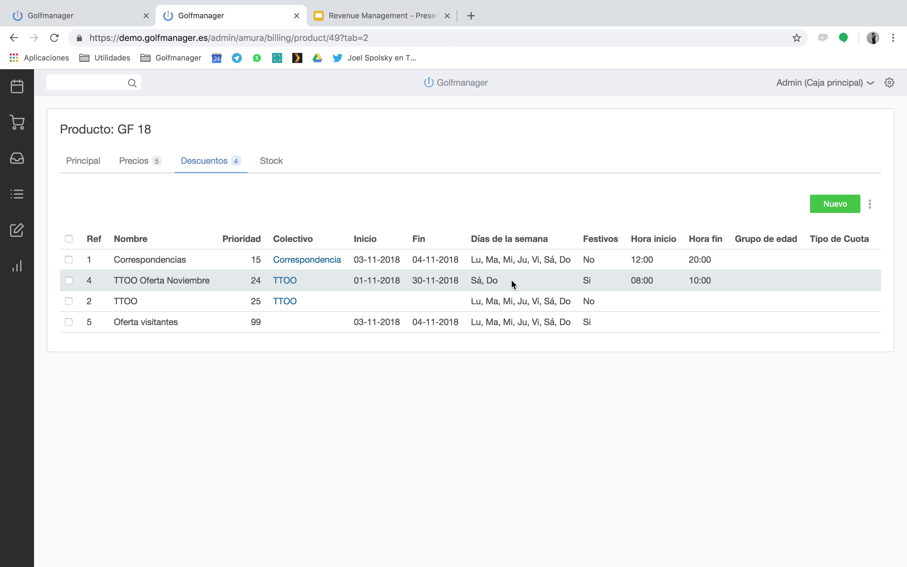
{"action": "scroll", "coordinate": [679, 282], "scroll_direction": "right", "scroll_amount": 5}
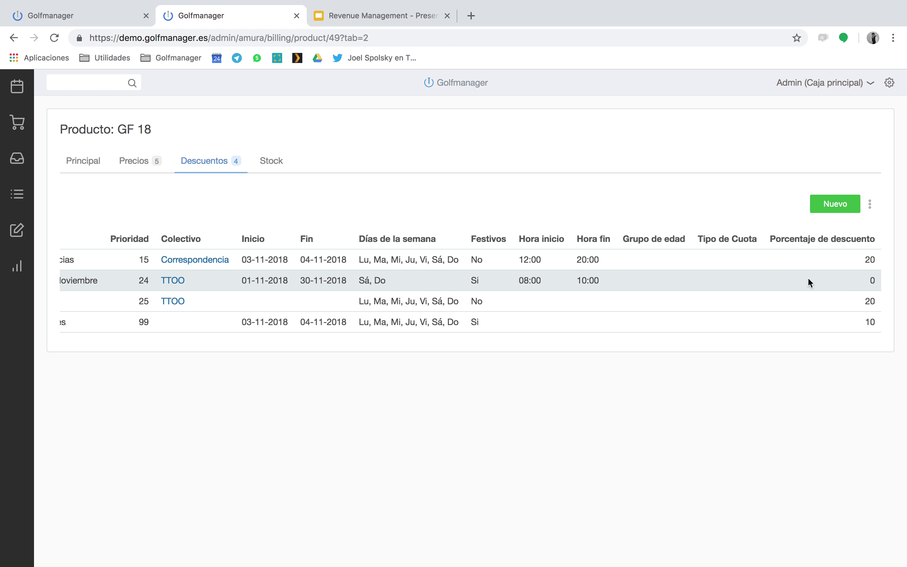
{"action": "scroll", "coordinate": [644, 311], "scroll_direction": "left", "scroll_amount": 5}
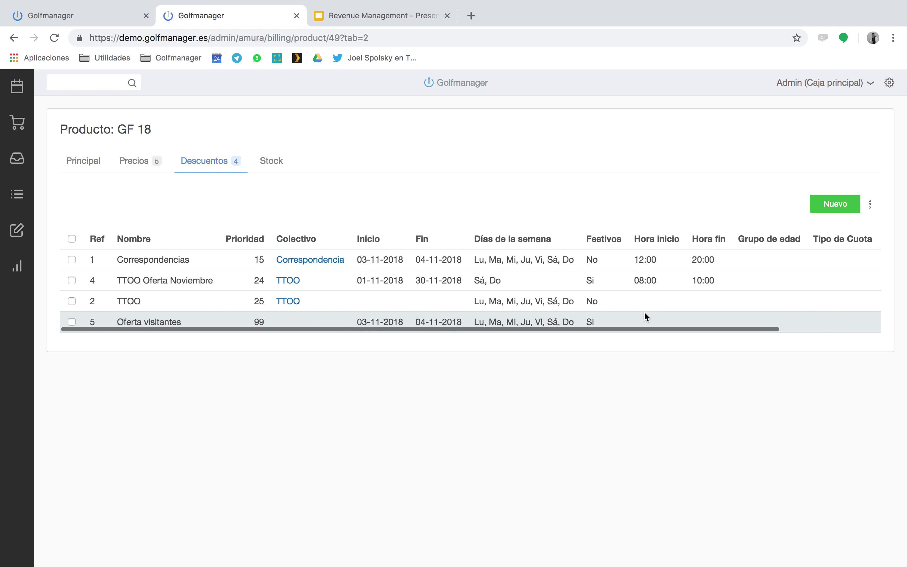
- Book GF 18 on Tee 1 at 11:10 on 29 October 2018 with Golf Breaks as Procedencia and take it to payment
{"action": "left_click", "coordinate": [20, 89]}
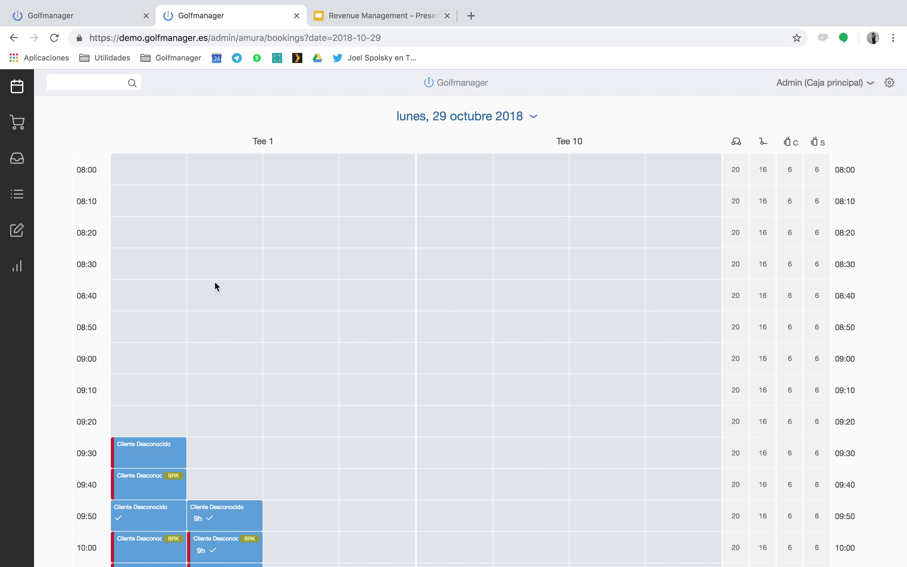
{"action": "scroll", "coordinate": [247, 335], "scroll_direction": "down", "scroll_amount": 10}
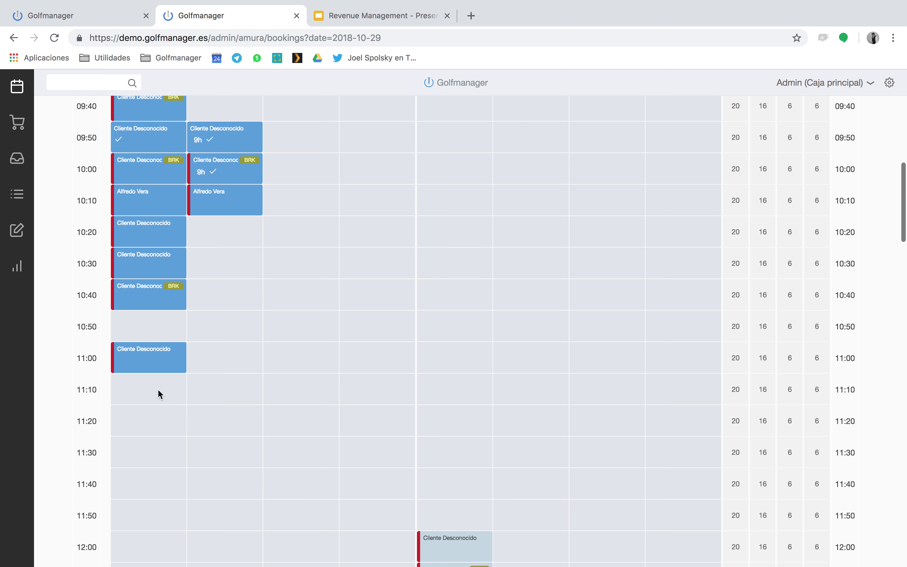
{"action": "left_click", "coordinate": [158, 390]}
{"action": "left_click", "coordinate": [173, 352]}
{"action": "left_click", "coordinate": [316, 171]}
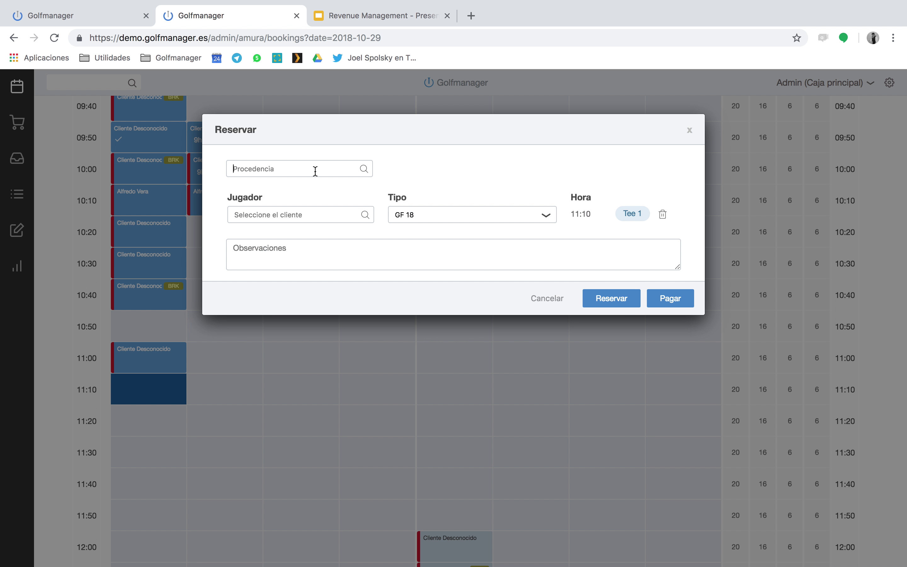
{"action": "type", "text": "break"}
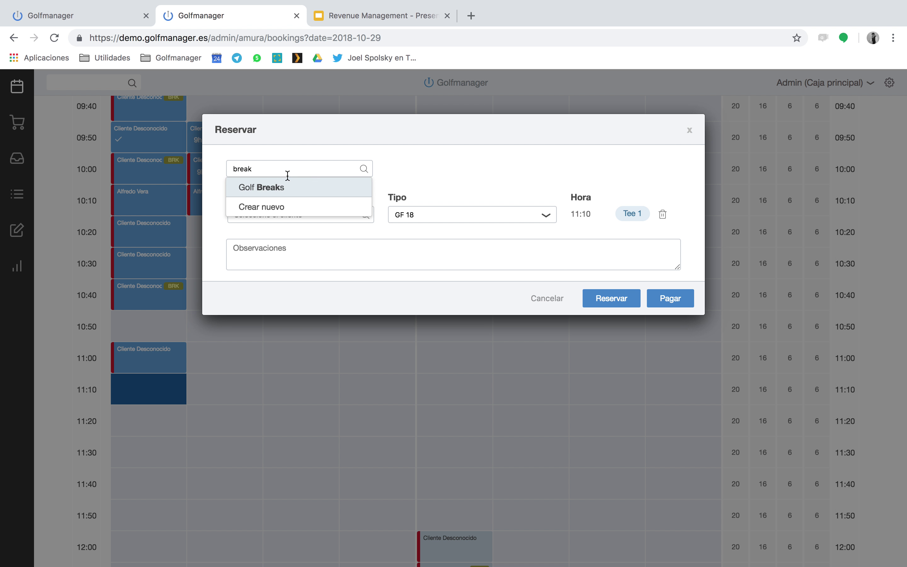
{"action": "left_click", "coordinate": [297, 188]}
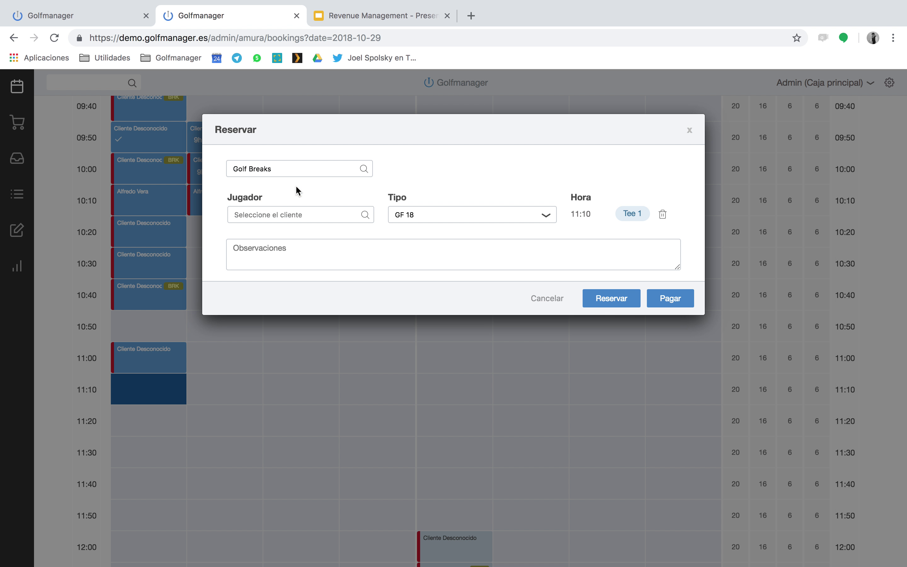
{"action": "left_click", "coordinate": [671, 299]}
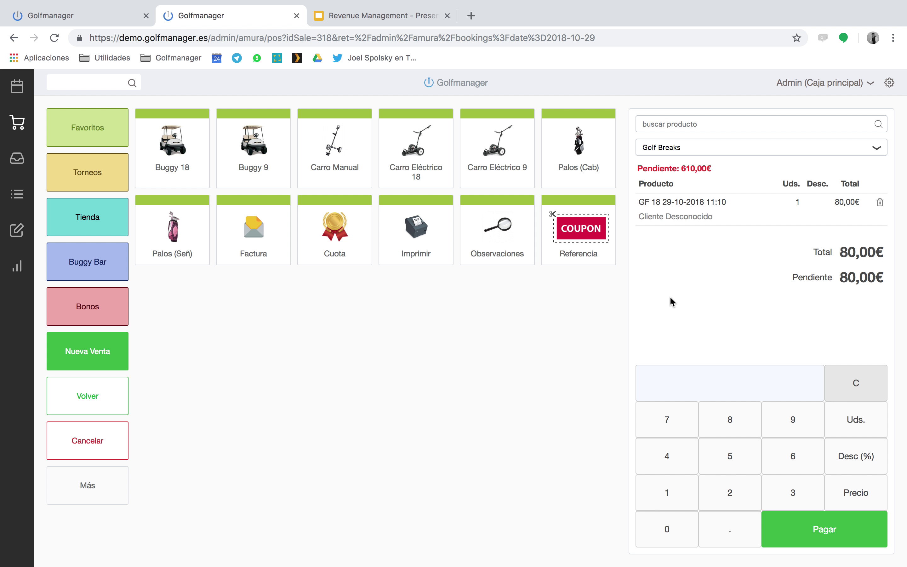
- Book GF 18 on Tee 1 at 09:10 on 3 November 2018 with Golf Breaks as Procedencia and take it to payment
{"action": "left_click", "coordinate": [25, 91]}
{"action": "left_click", "coordinate": [459, 121]}
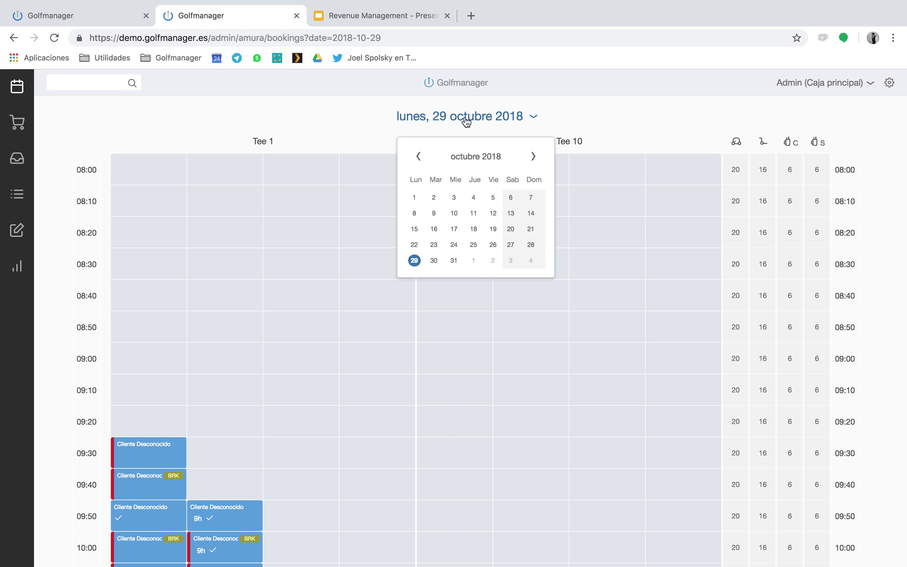
{"action": "left_click", "coordinate": [511, 262]}
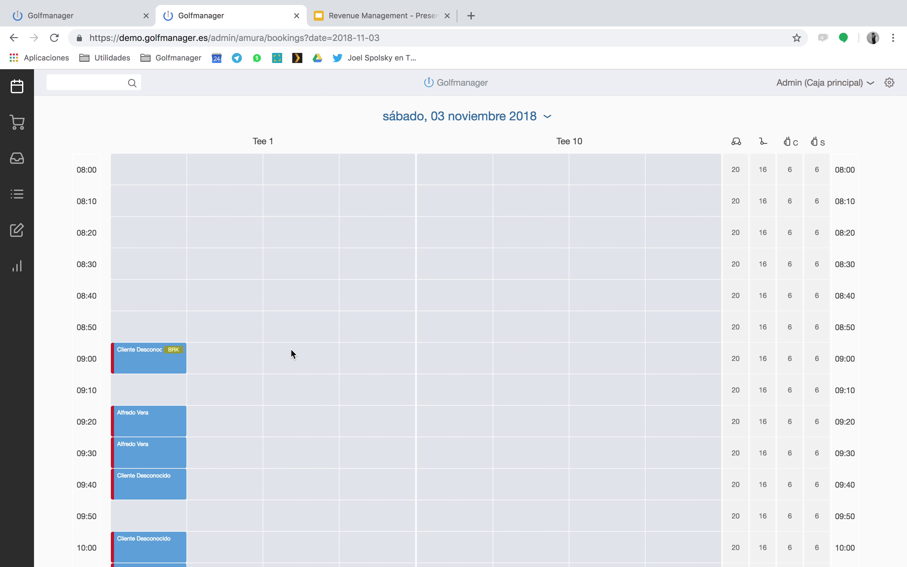
{"action": "left_click", "coordinate": [157, 389]}
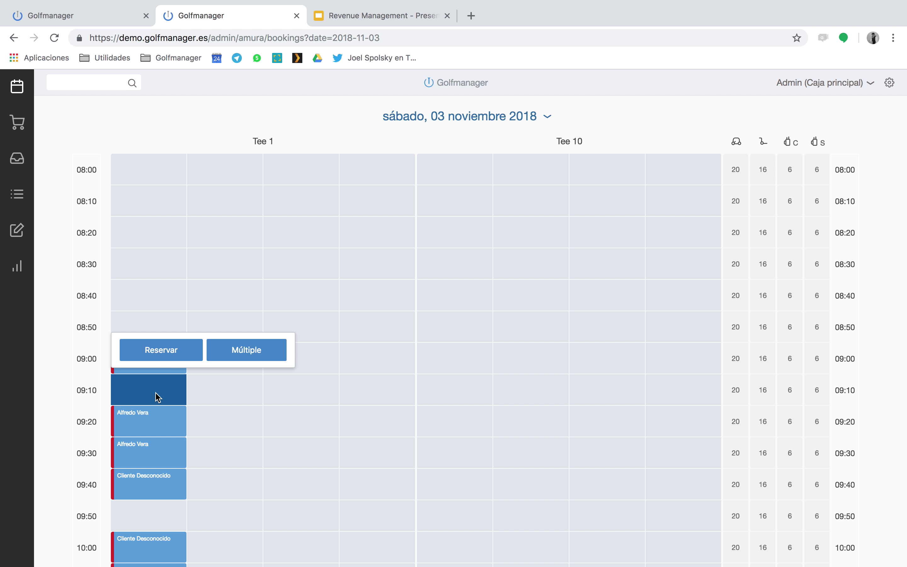
{"action": "left_click", "coordinate": [183, 353]}
{"action": "type", "text": "break"}
{"action": "left_click", "coordinate": [295, 190]}
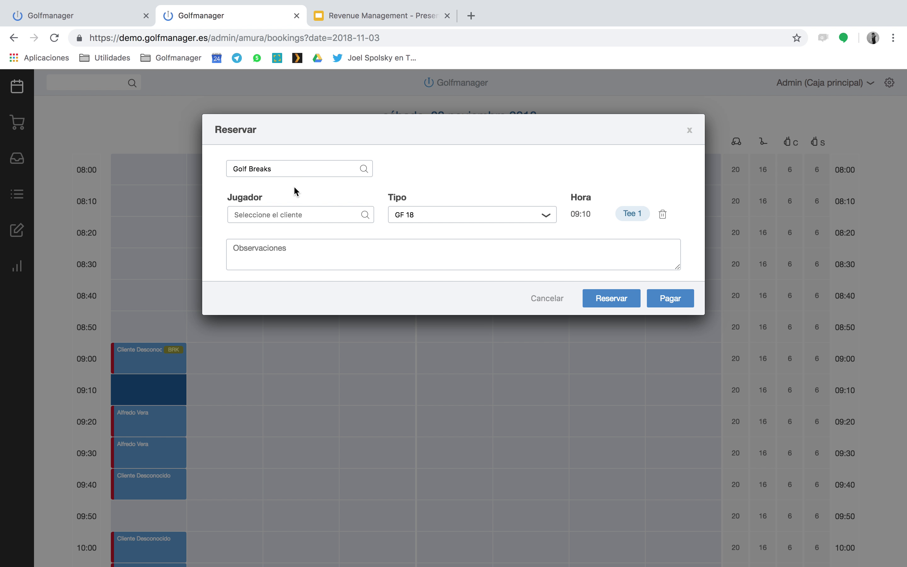
{"action": "left_click", "coordinate": [671, 300]}
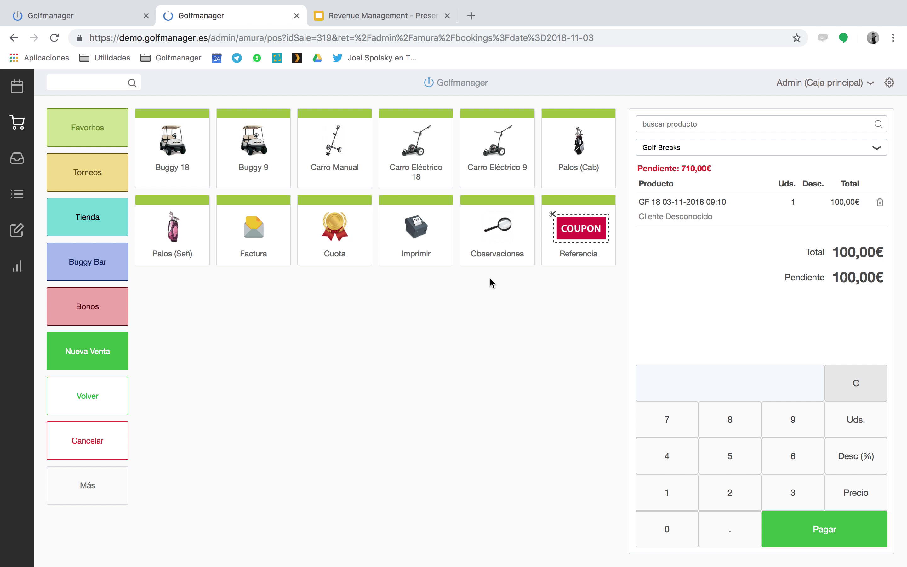
- Search for "gf 18" and check the hours of the TTOO Oferta Noviembre discount on the product GF 18
{"action": "type", "text": "gf 18"}
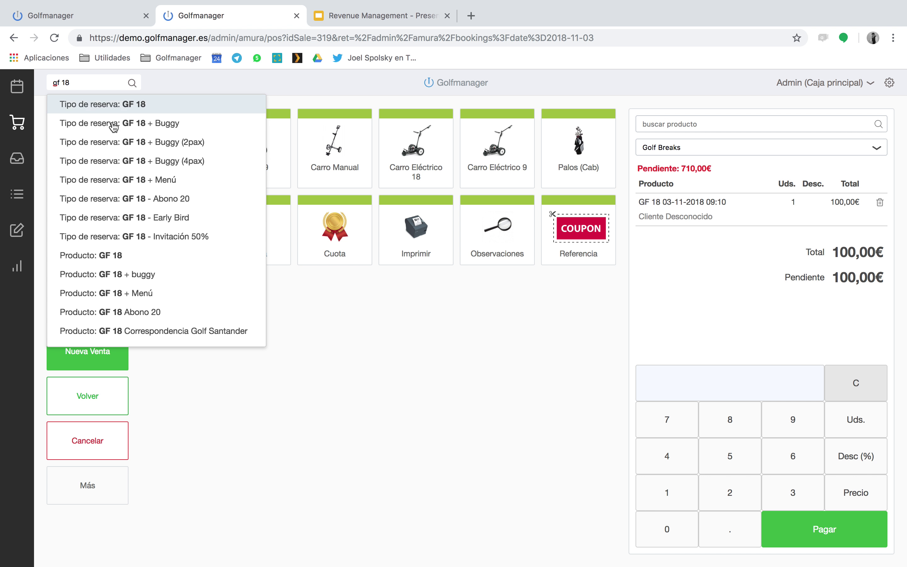
{"action": "left_click", "coordinate": [162, 253]}
{"action": "left_click", "coordinate": [203, 165]}
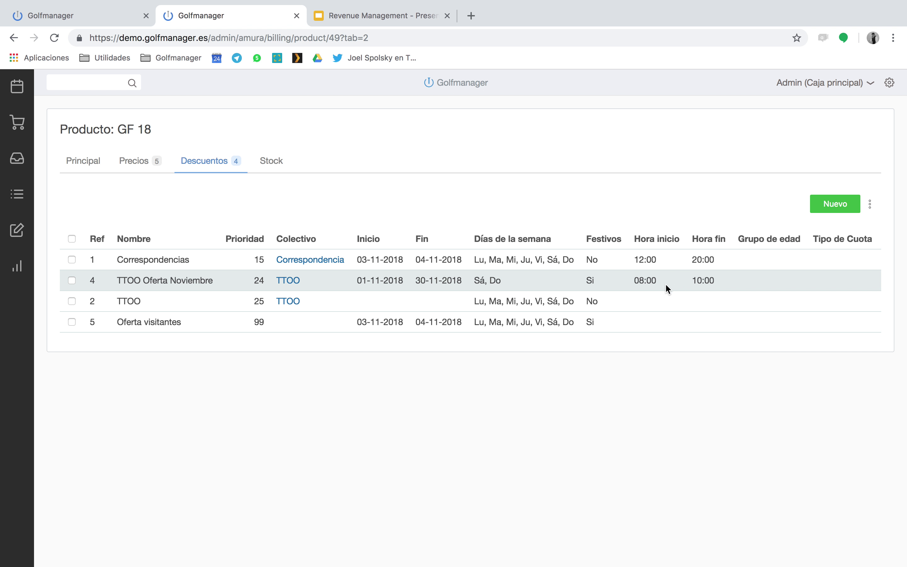
- Open a new reservation for one player on Tee 1 at 11:10 on 3 November 2018
{"action": "left_click", "coordinate": [18, 95]}
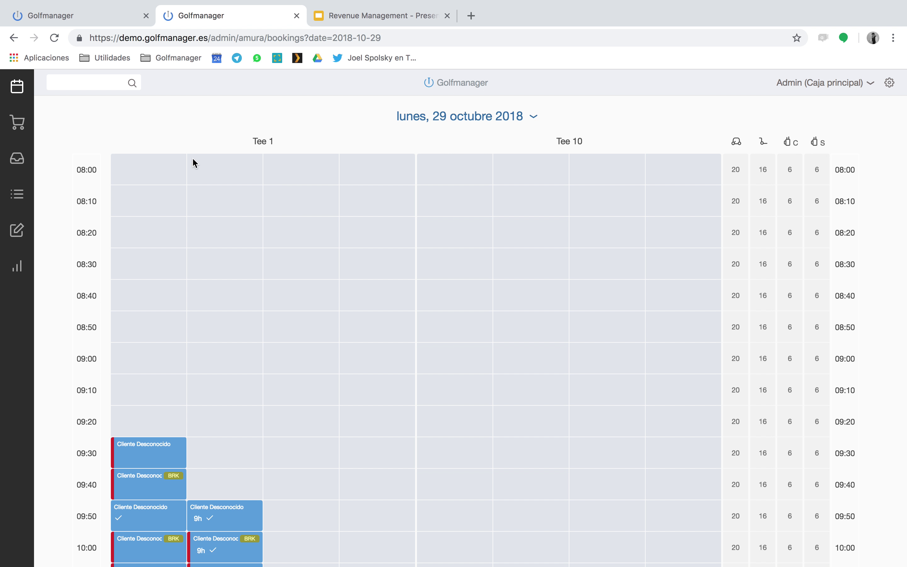
{"action": "left_click", "coordinate": [463, 117]}
{"action": "left_click", "coordinate": [516, 262]}
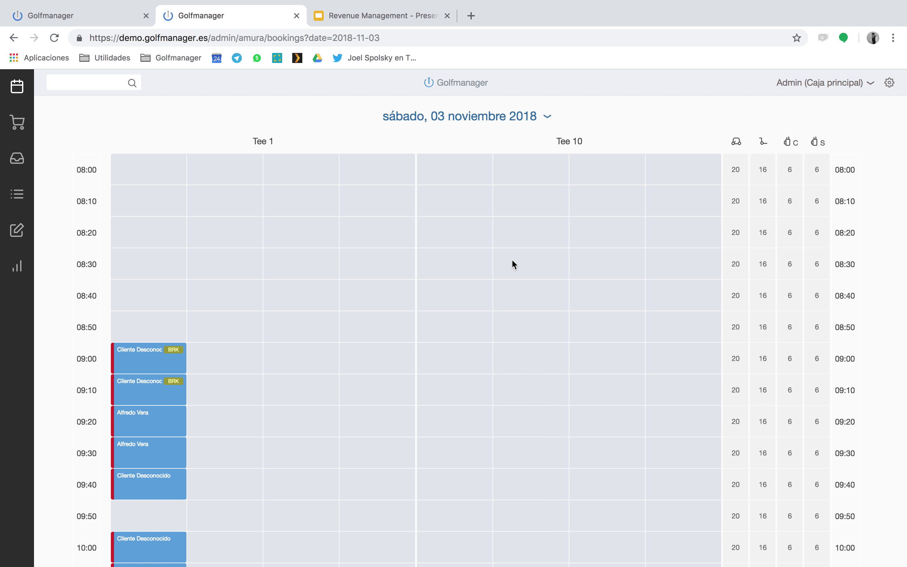
{"action": "scroll", "coordinate": [247, 439], "scroll_direction": "down", "scroll_amount": 8}
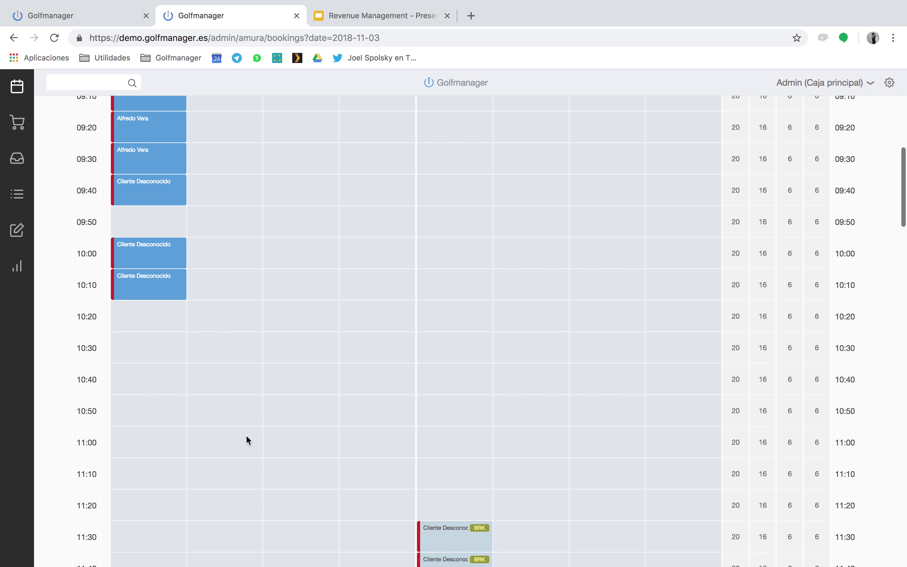
{"action": "left_click", "coordinate": [129, 465]}
{"action": "left_click", "coordinate": [158, 433]}
- Set the Procedencia of the 11:10 GF 18 booking to Golf Breaks and take it to payment
{"action": "left_click", "coordinate": [278, 169]}
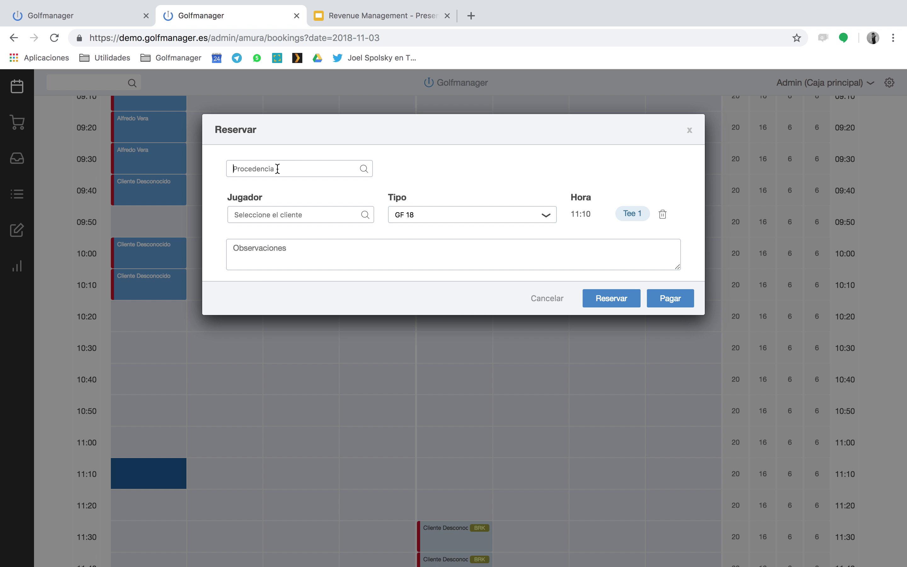
{"action": "type", "text": "break"}
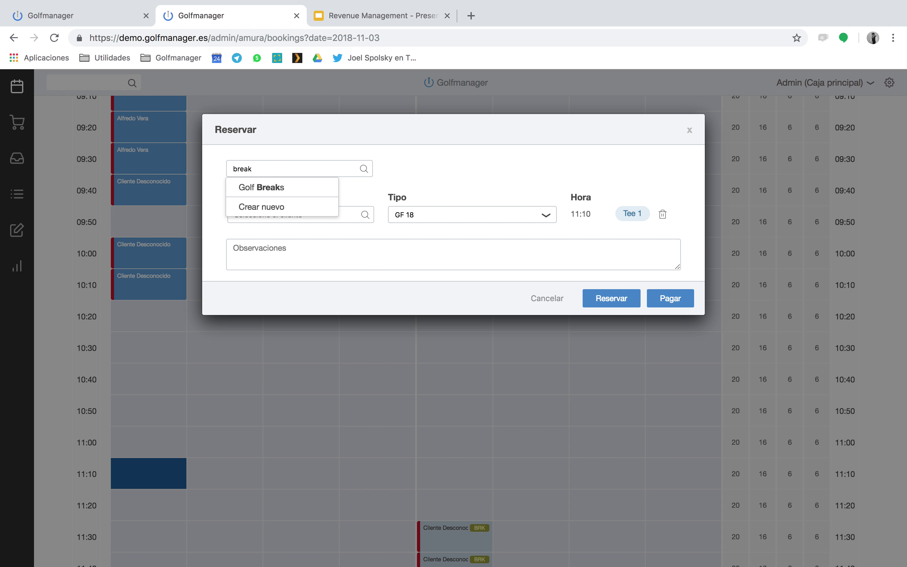
{"action": "left_click", "coordinate": [296, 187]}
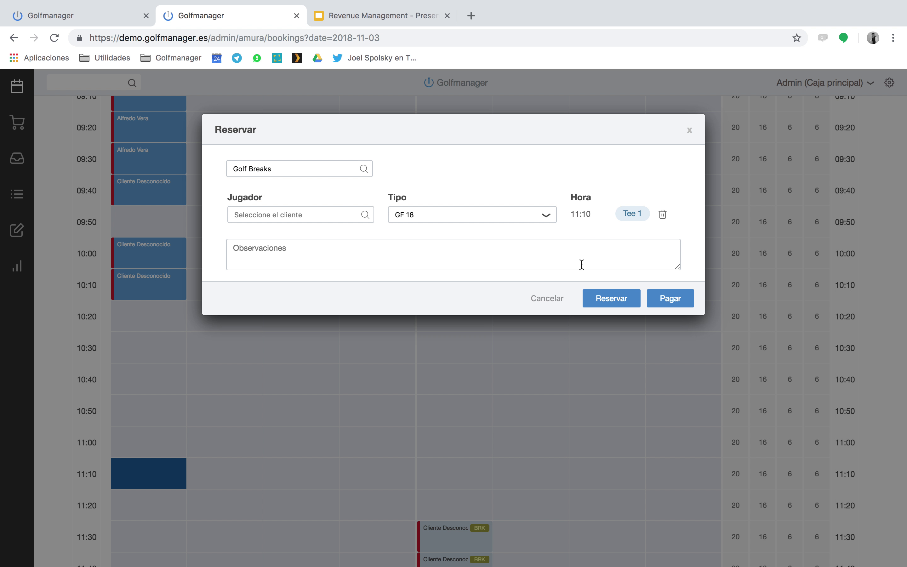
{"action": "left_click", "coordinate": [668, 299]}
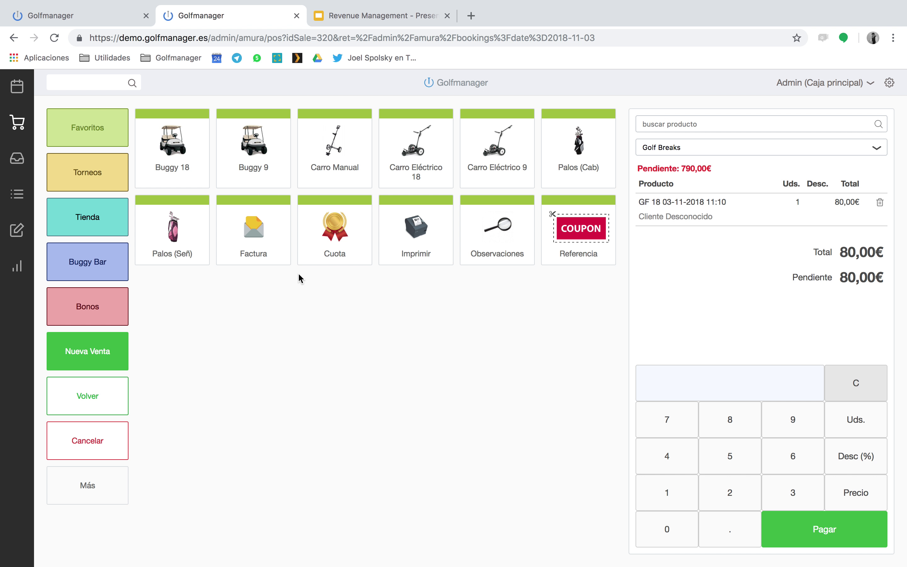
- Open a new reservation for two players on Tee 1 at 09:50 on 3 November 2018
{"action": "left_click", "coordinate": [16, 90]}
{"action": "left_click", "coordinate": [492, 120]}
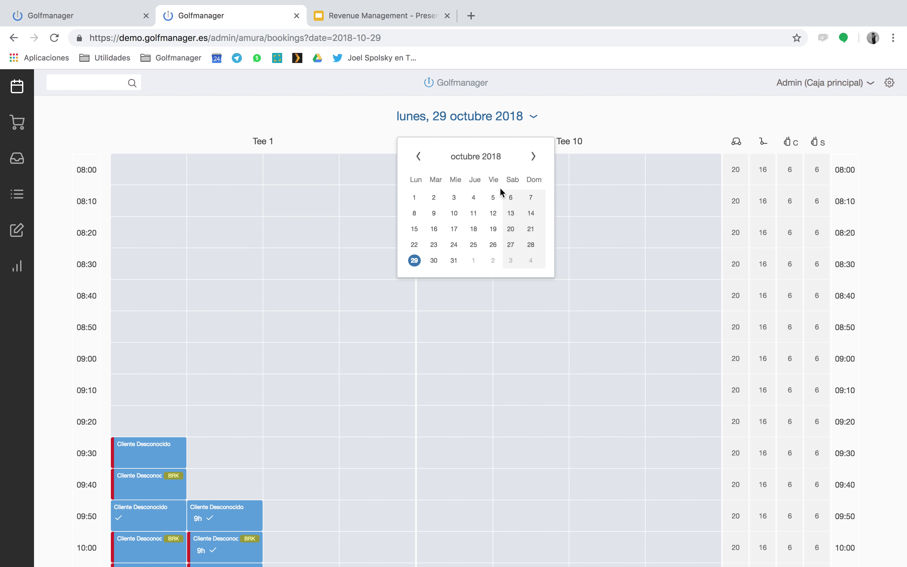
{"action": "left_click", "coordinate": [511, 262]}
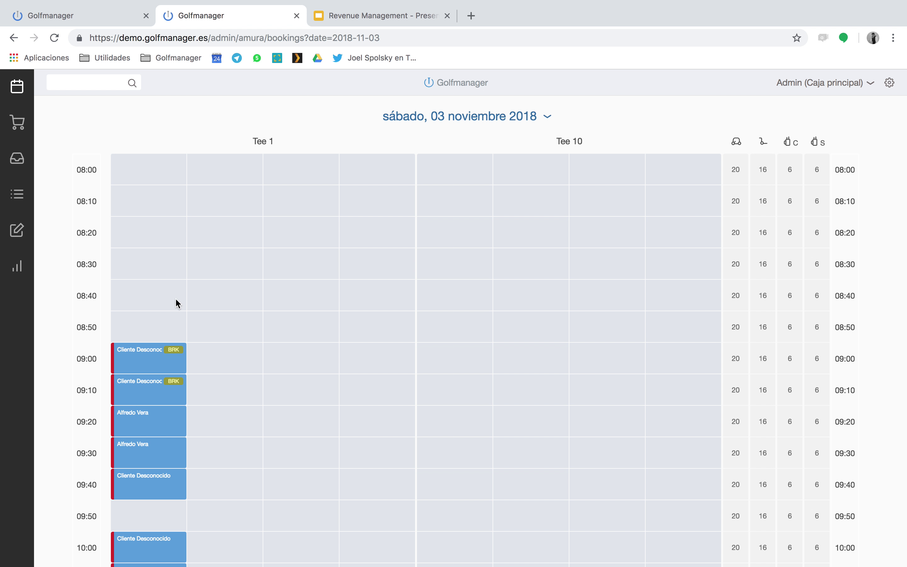
{"action": "left_click_drag", "start_coordinate": [161, 517], "coordinate": [214, 518]}
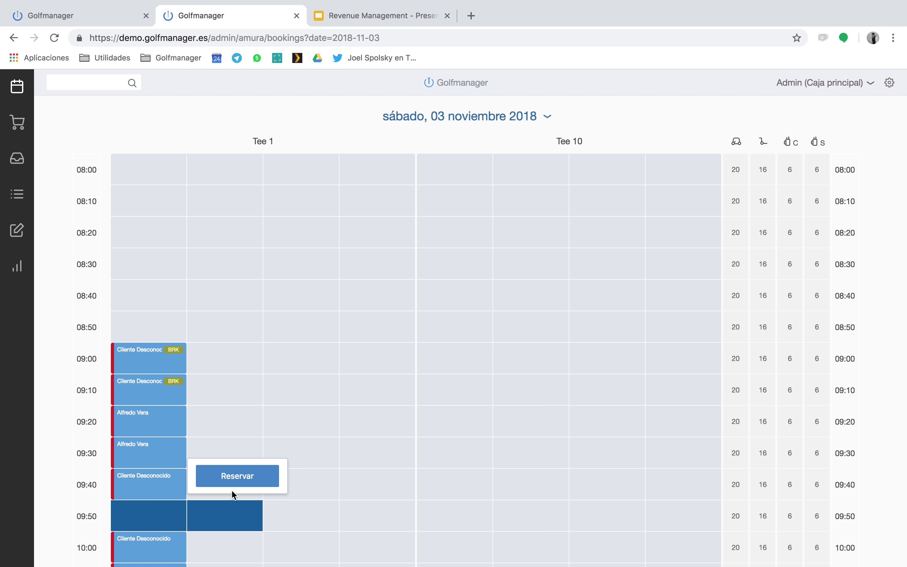
{"action": "left_click", "coordinate": [242, 476]}
- Assign Golf Breaks as Procedencia of the 09:50 booking, change the second player's Tipo to GF 9 and take it to payment
{"action": "left_click", "coordinate": [280, 169]}
{"action": "type", "text": "break"}
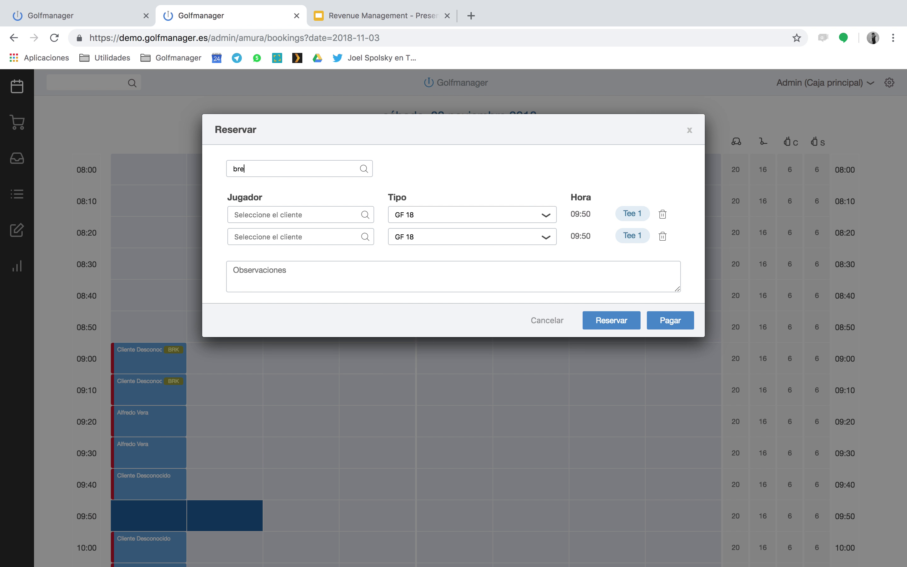
{"action": "left_click", "coordinate": [307, 187]}
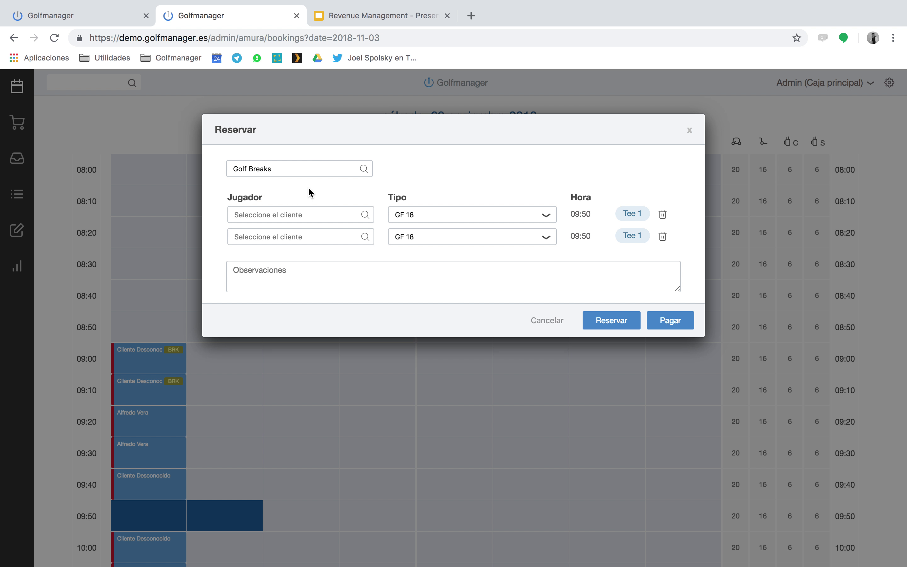
{"action": "left_click", "coordinate": [456, 244]}
{"action": "left_click", "coordinate": [453, 406]}
{"action": "left_click", "coordinate": [665, 323]}
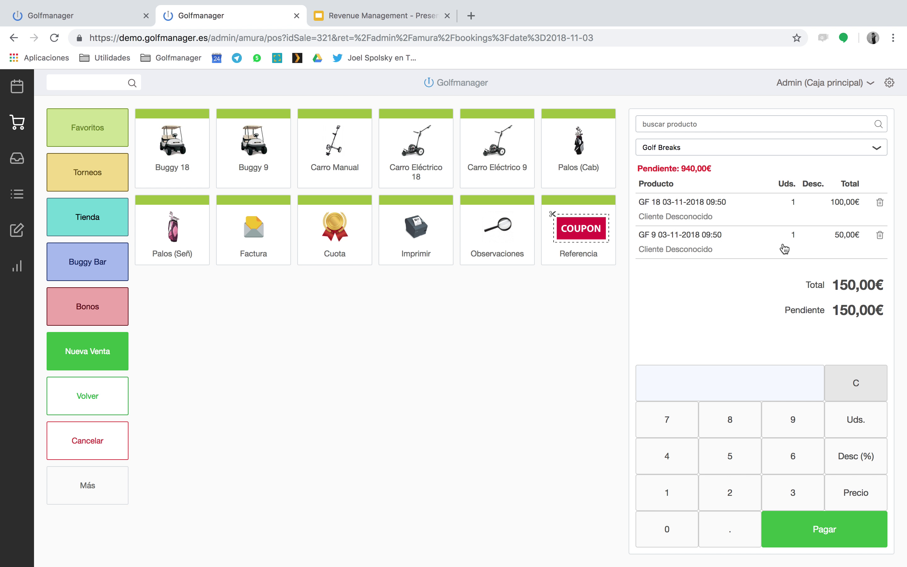
- Open a new reservation for two players on Tee 1 at 13:40 on 29 October 2018
{"action": "left_click", "coordinate": [17, 87]}
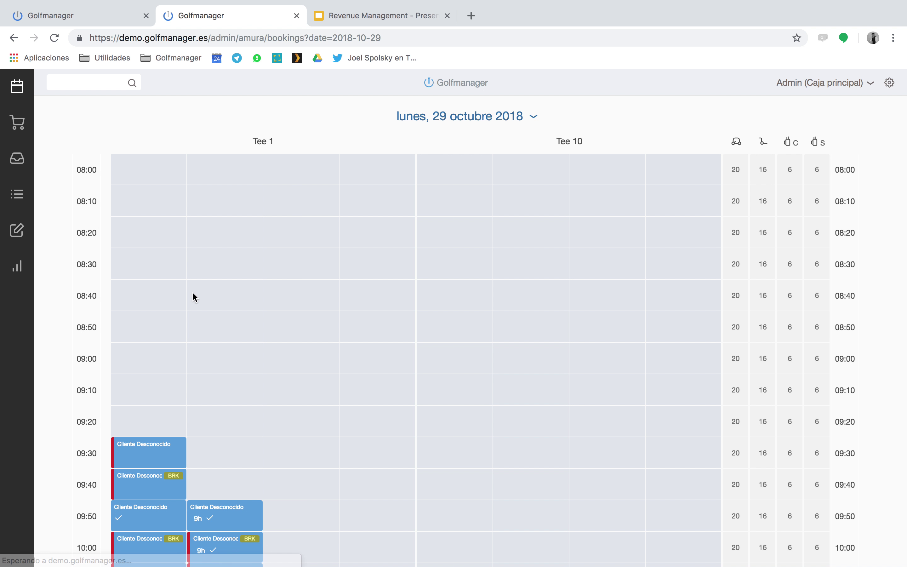
{"action": "scroll", "coordinate": [275, 360], "scroll_direction": "down", "scroll_amount": 10}
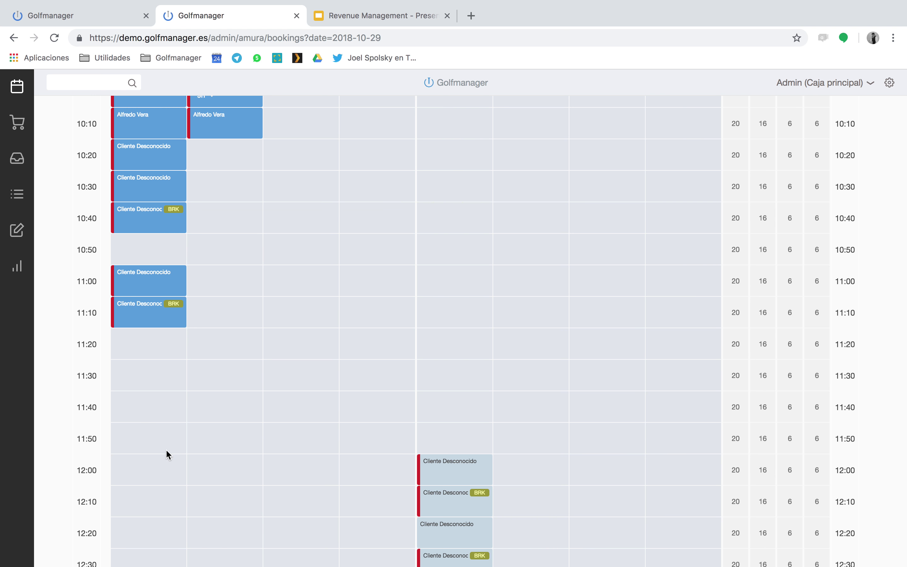
{"action": "scroll", "coordinate": [166, 454], "scroll_direction": "down", "scroll_amount": 6}
{"action": "scroll", "coordinate": [166, 453], "scroll_direction": "down", "scroll_amount": 3}
{"action": "left_click_drag", "start_coordinate": [155, 393], "coordinate": [217, 395]}
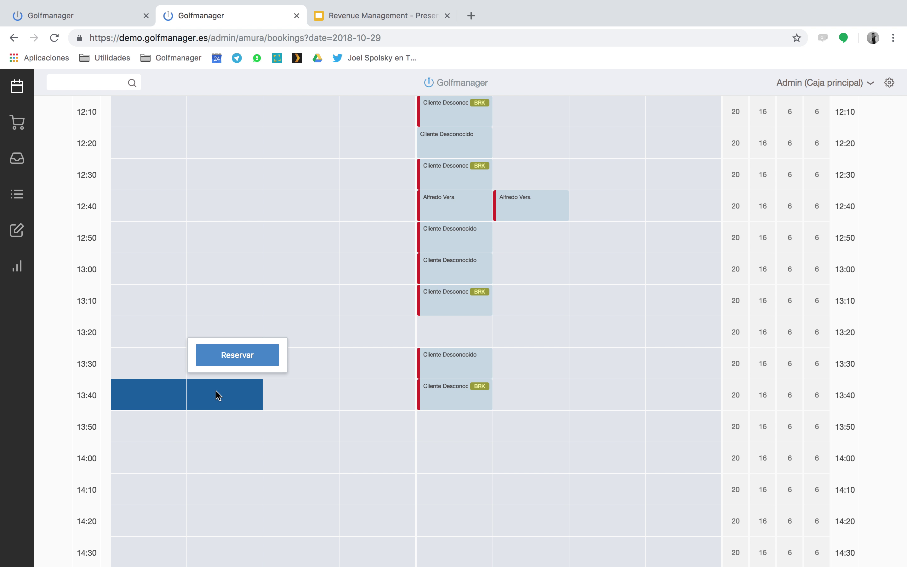
{"action": "left_click", "coordinate": [240, 360]}
- Assign Golf Breaks as Procedencia of the 13:40 booking, change the second player's Tipo to GF 9 and take it to payment
{"action": "left_click", "coordinate": [332, 168]}
{"action": "type", "text": "break"}
{"action": "left_click", "coordinate": [314, 189]}
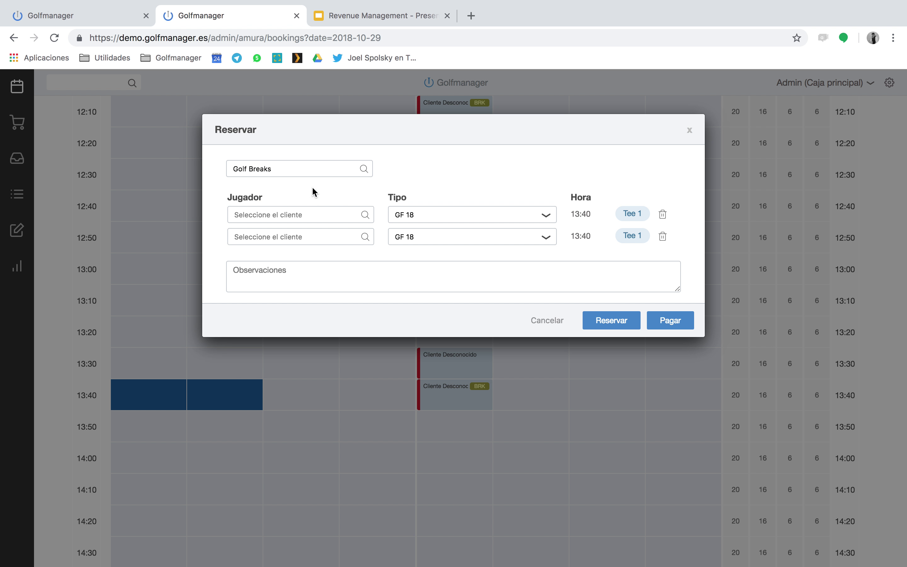
{"action": "left_click", "coordinate": [469, 239]}
{"action": "left_click", "coordinate": [458, 400]}
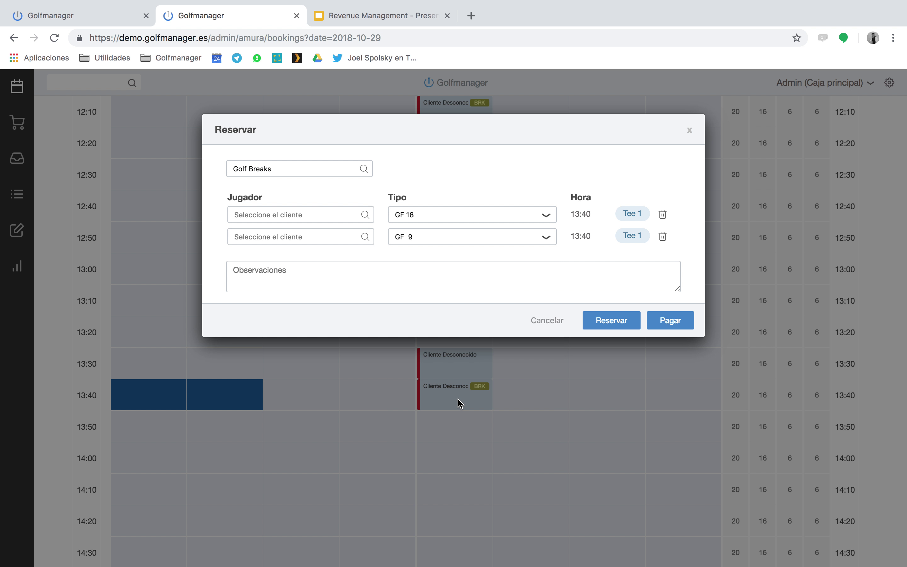
{"action": "left_click", "coordinate": [671, 320]}
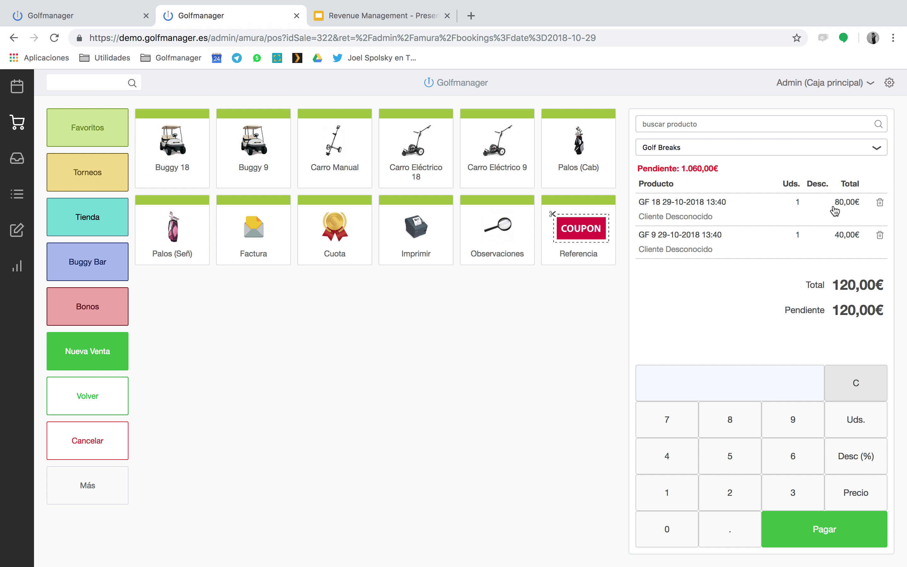